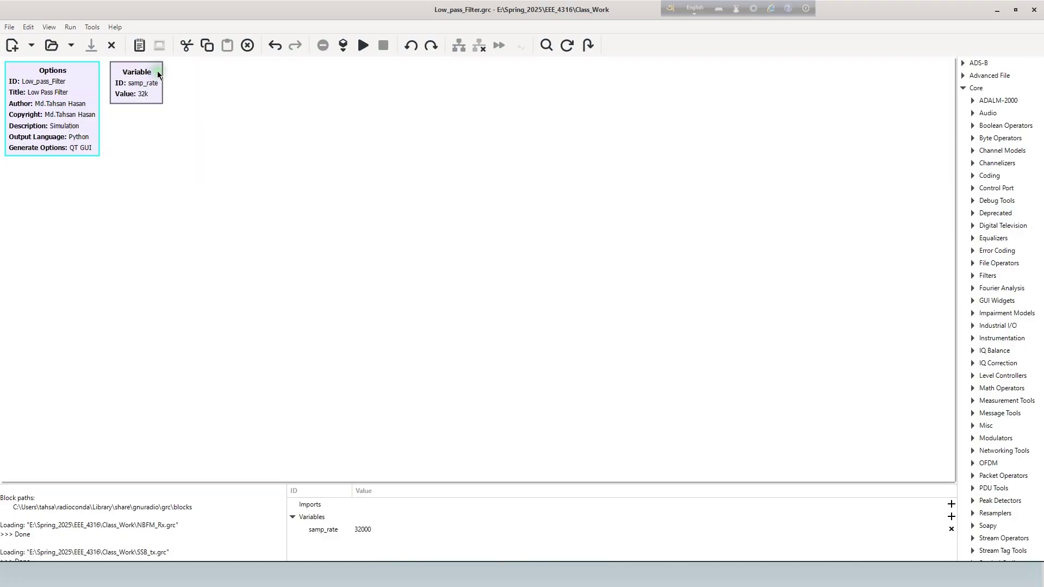
{"action": "left_click", "coordinate": [158, 74]}
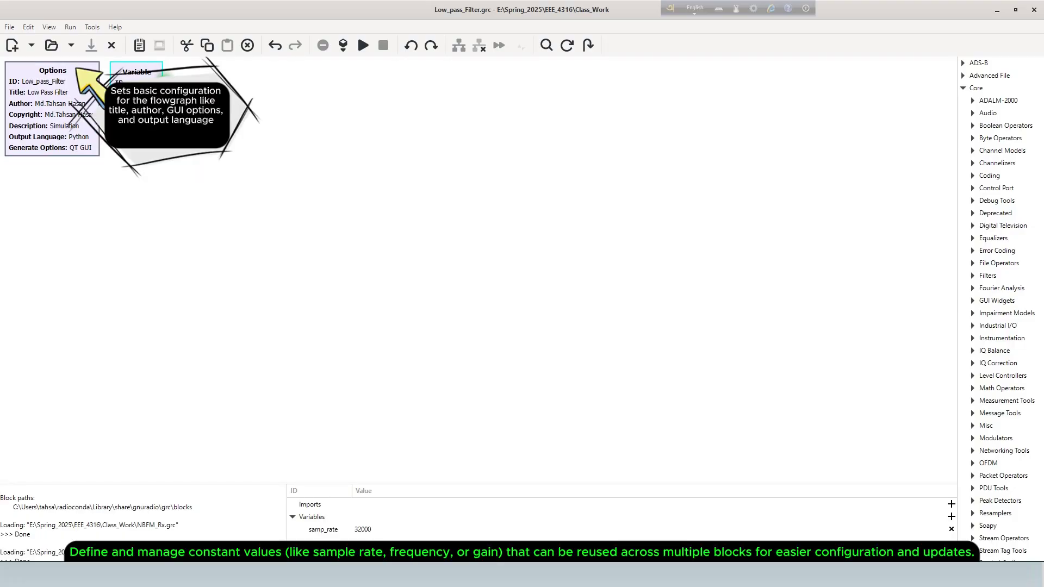
{"action": "left_click", "coordinate": [397, 210]}
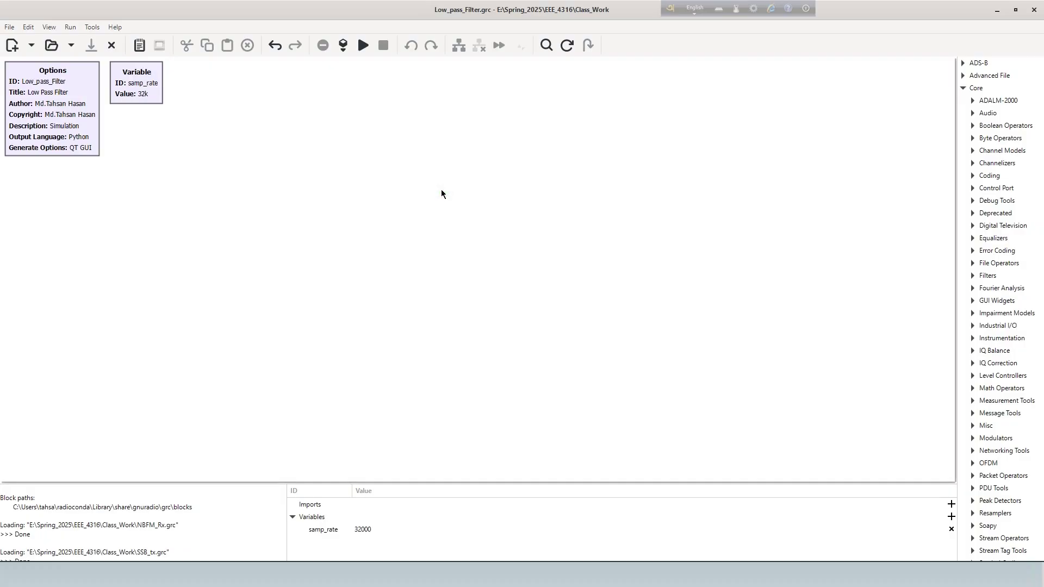
Step: Search the block library for "qt gui" and place a QT GUI Range block to the right of the samp_rate Variable block
{"action": "left_click", "coordinate": [546, 44]}
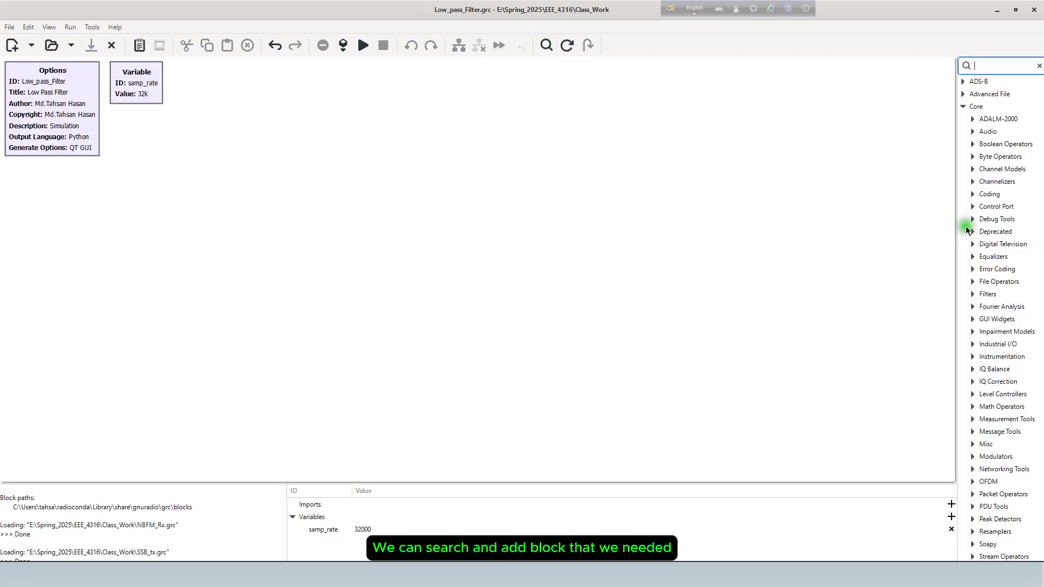
{"action": "left_click_drag", "start_coordinate": [954, 220], "coordinate": [874, 215]}
{"action": "left_click", "coordinate": [898, 69]}
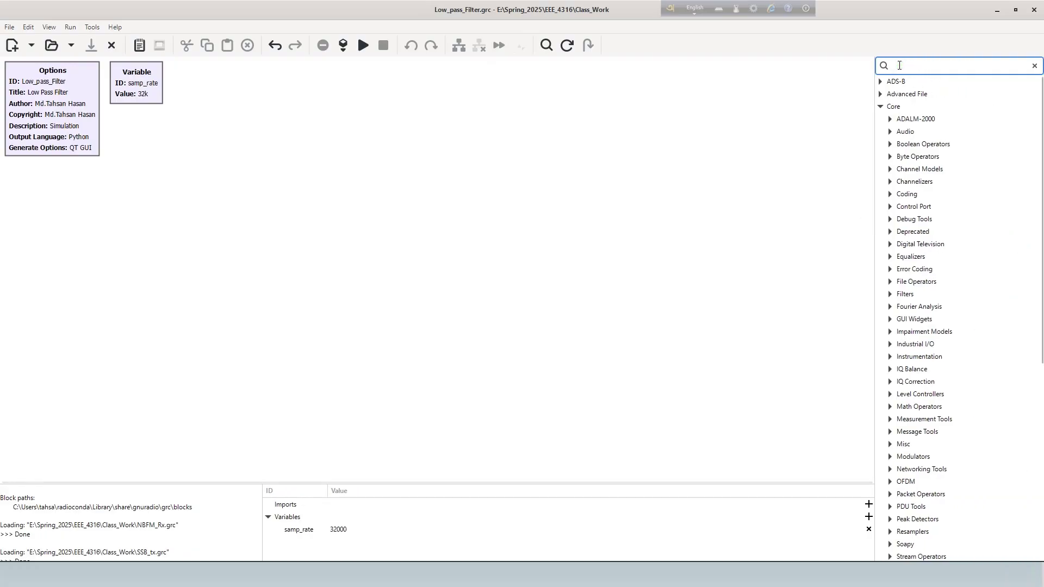
{"action": "type", "text": "qt gui"}
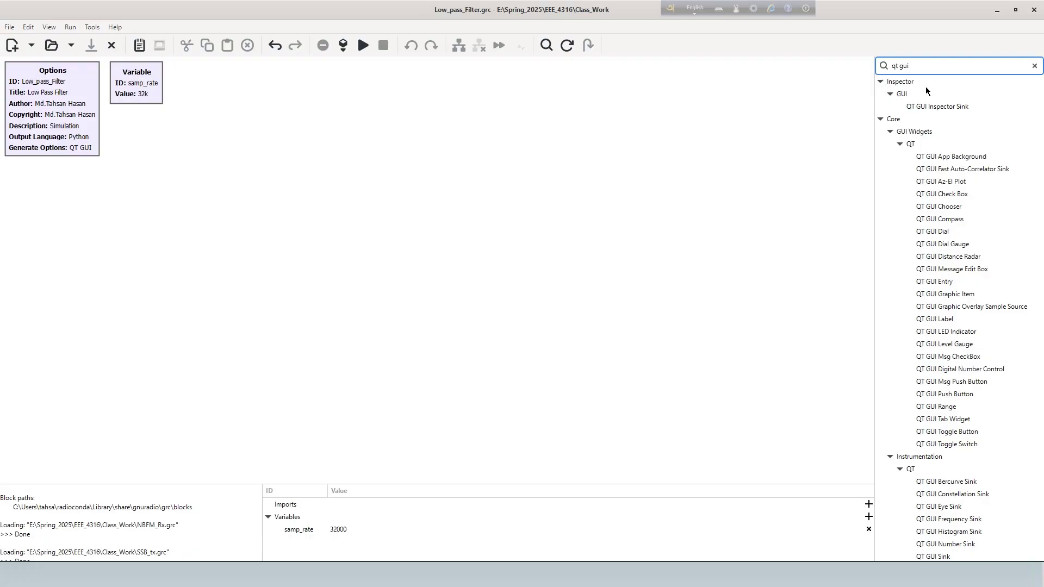
{"action": "left_click", "coordinate": [927, 408]}
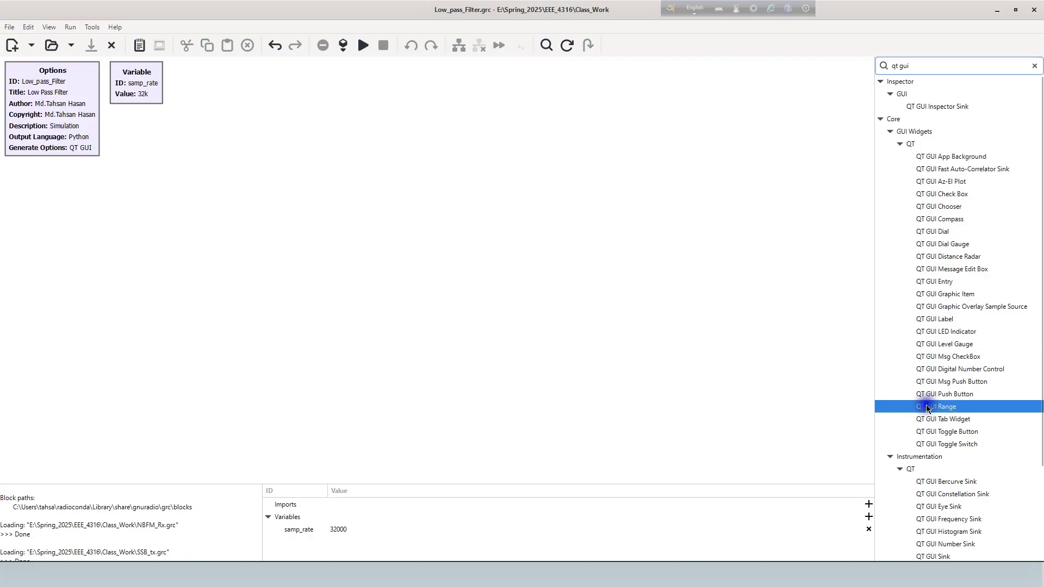
{"action": "left_click_drag", "start_coordinate": [928, 408], "coordinate": [231, 117]}
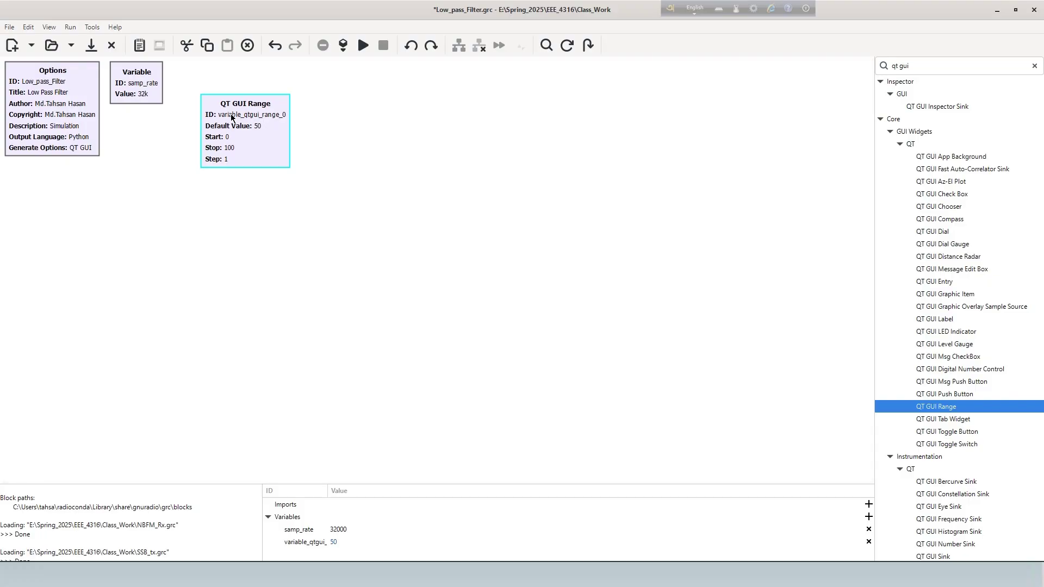
{"action": "left_click", "coordinate": [338, 197]}
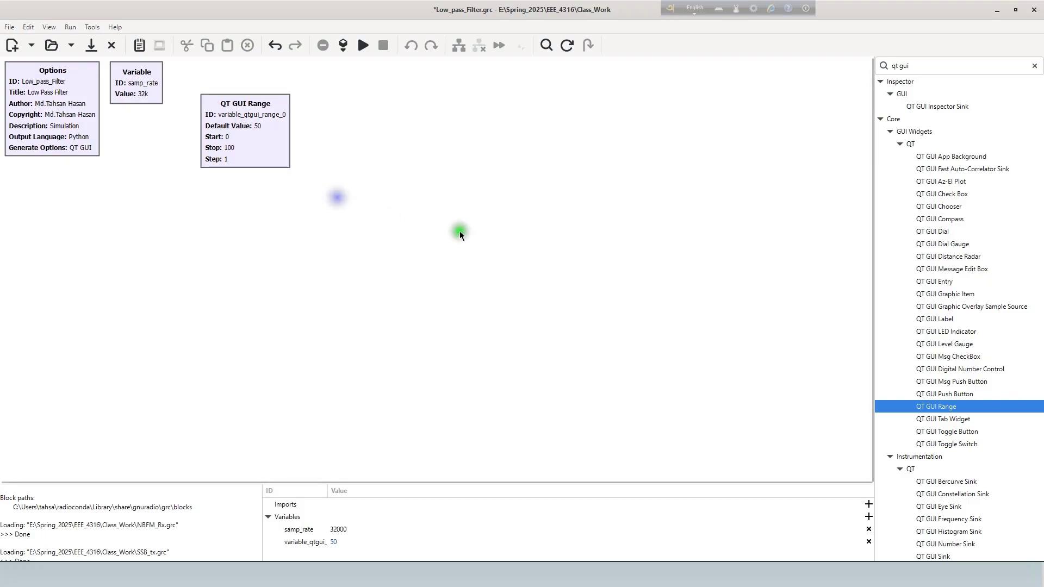
Step: Search the block library for "sign" and place a Signal Source block below the Options block
{"action": "double_click", "coordinate": [901, 65]}
{"action": "type", "text": "si"}
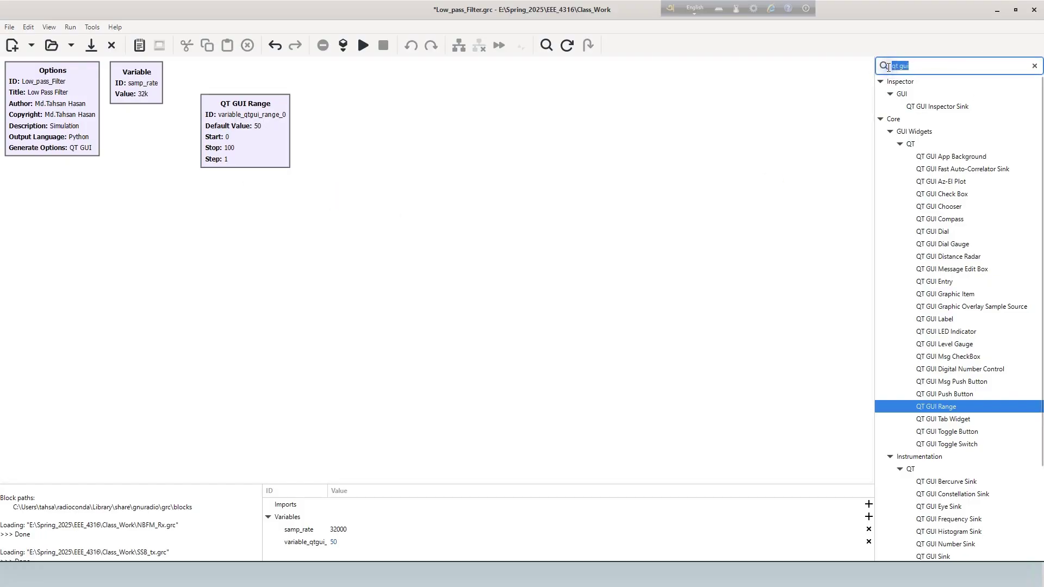
{"action": "type", "text": "gn"}
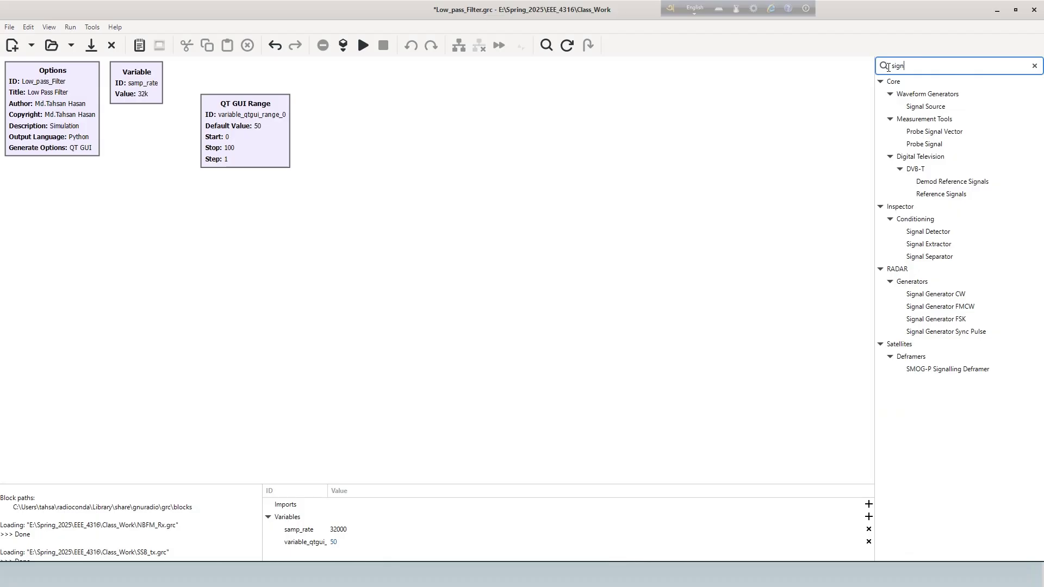
{"action": "left_click_drag", "start_coordinate": [923, 106], "coordinate": [82, 276]}
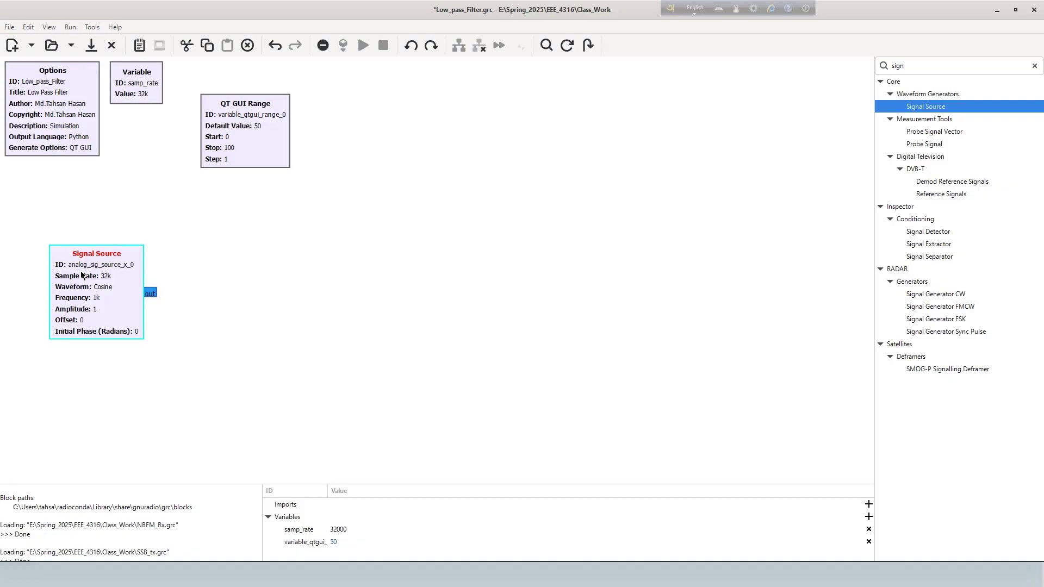
{"action": "left_click", "coordinate": [702, 134]}
Step: Find the Low Pass Filter block by searching for "low" and place it to the right of the Signal Source
{"action": "double_click", "coordinate": [896, 66]}
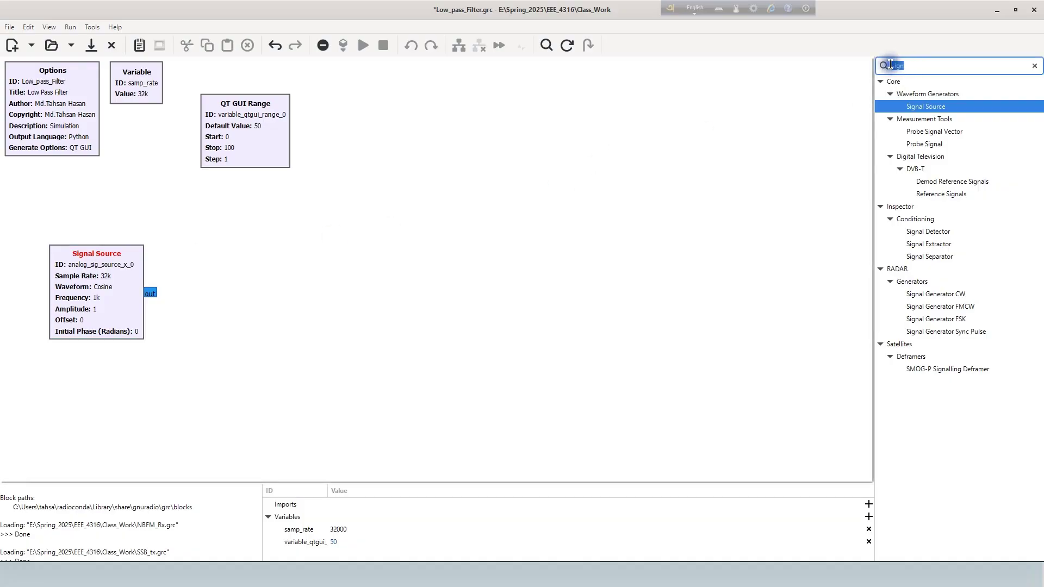
{"action": "type", "text": "low"}
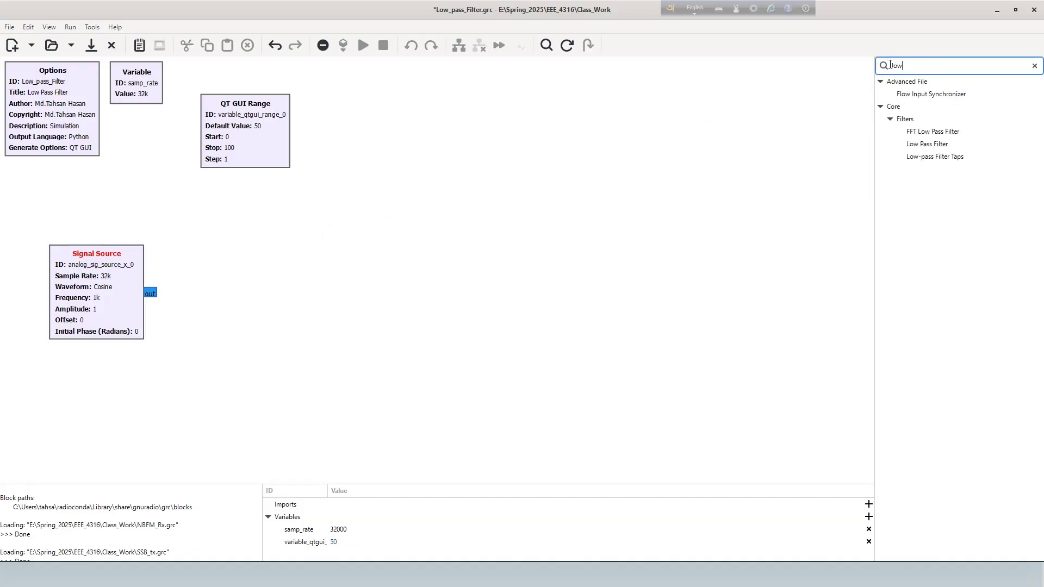
{"action": "left_click_drag", "start_coordinate": [928, 143], "coordinate": [391, 264]}
{"action": "left_click_drag", "start_coordinate": [432, 296], "coordinate": [265, 281]}
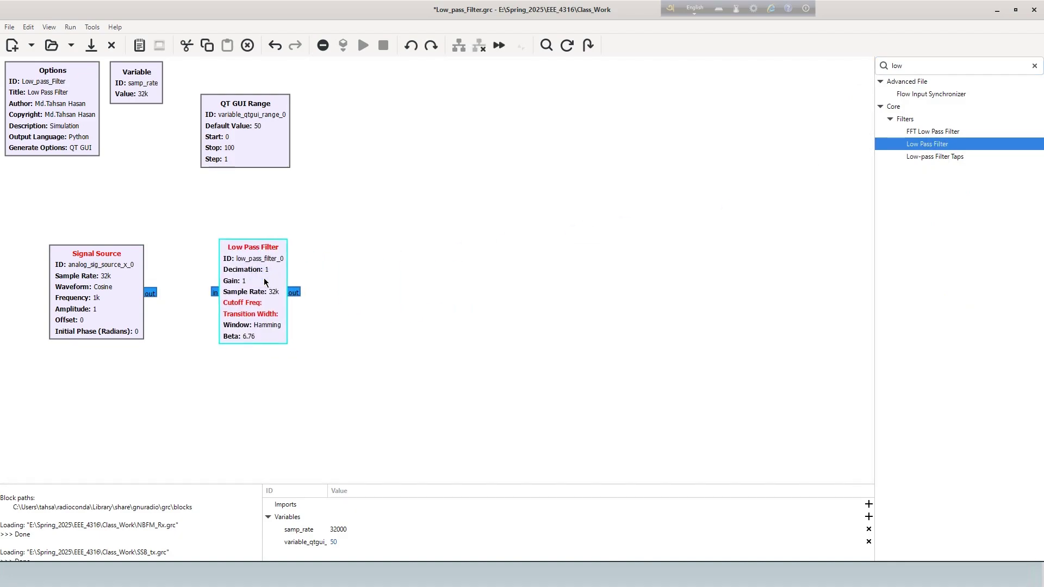
Step: Find the Throttle block by searching for "th" and place it to the right of the Low Pass Filter
{"action": "double_click", "coordinate": [900, 66]}
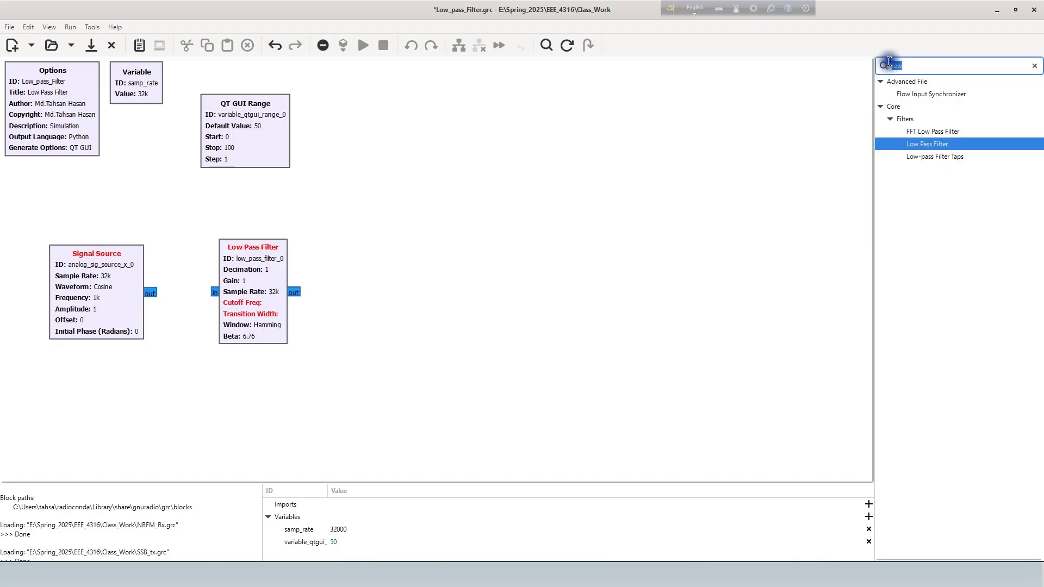
{"action": "type", "text": "th"}
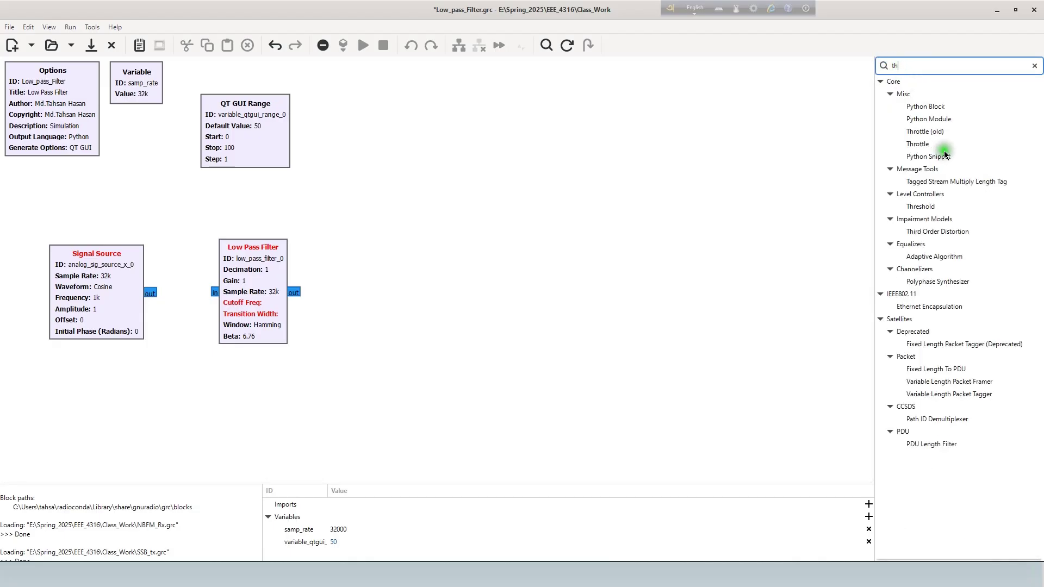
{"action": "left_click_drag", "start_coordinate": [918, 144], "coordinate": [387, 294]}
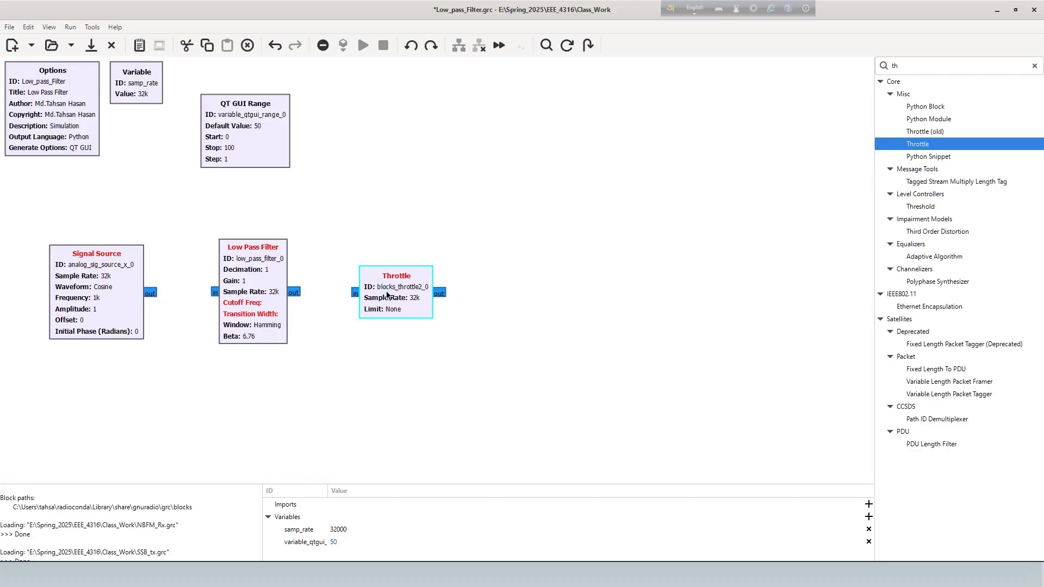
Step: Search for "qt gui fre" and place a QT GUI Frequency Sink block to the right of the Throttle
{"action": "double_click", "coordinate": [885, 64]}
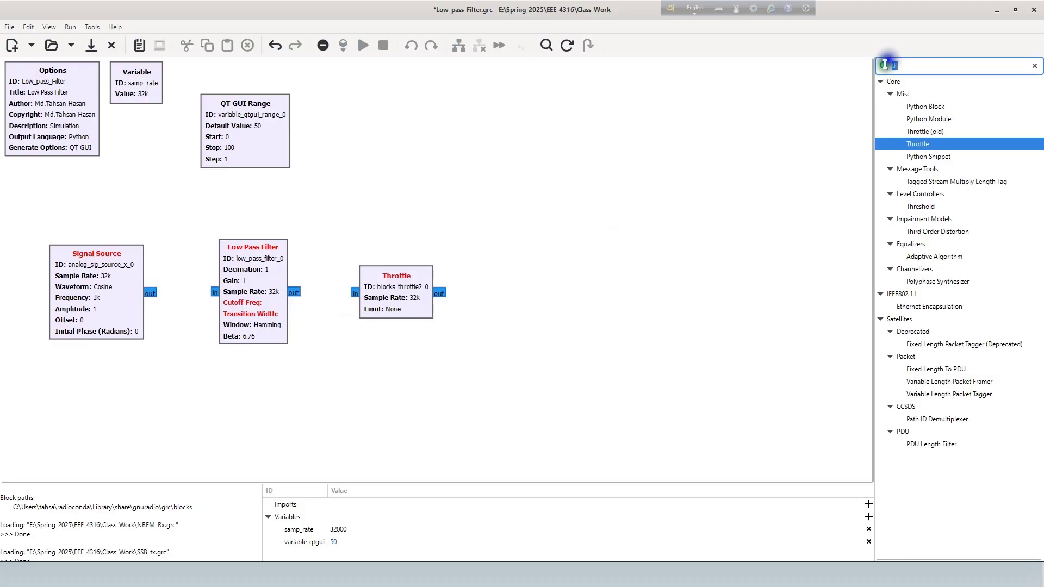
{"action": "type", "text": "qt gui"}
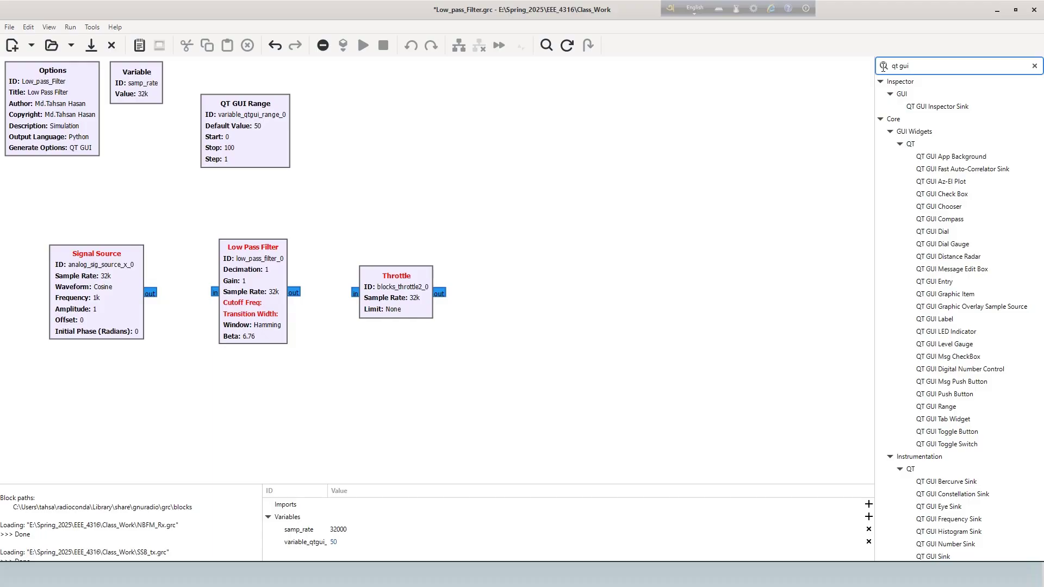
{"action": "type", "text": "fre"}
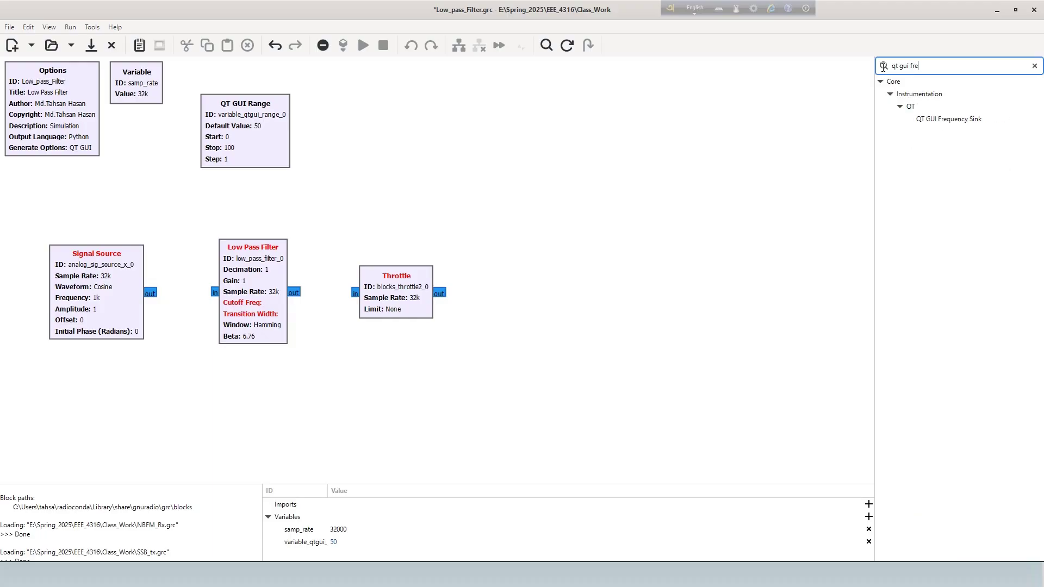
{"action": "left_click", "coordinate": [964, 117]}
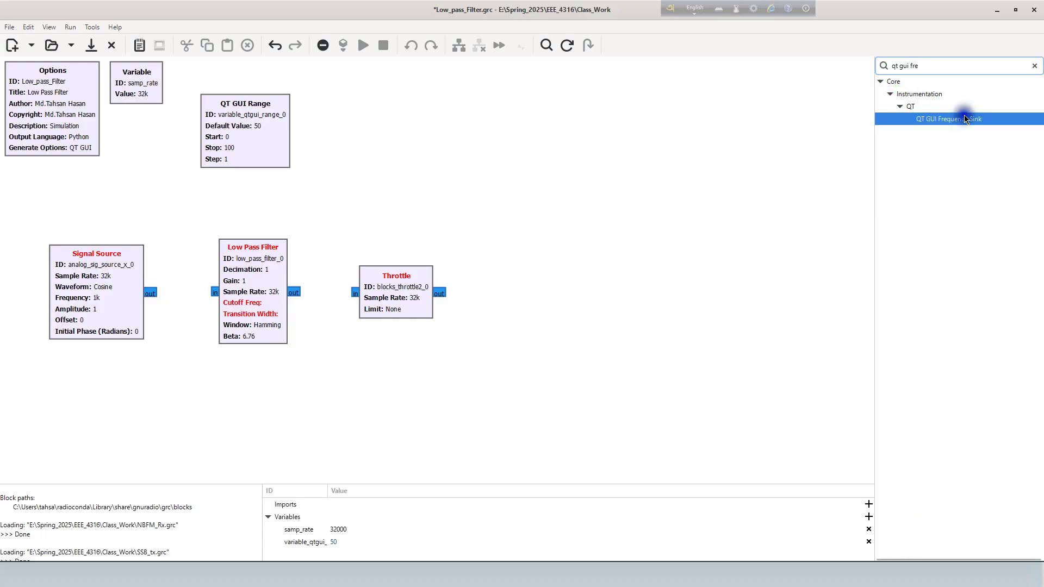
{"action": "left_click_drag", "start_coordinate": [964, 116], "coordinate": [535, 299]}
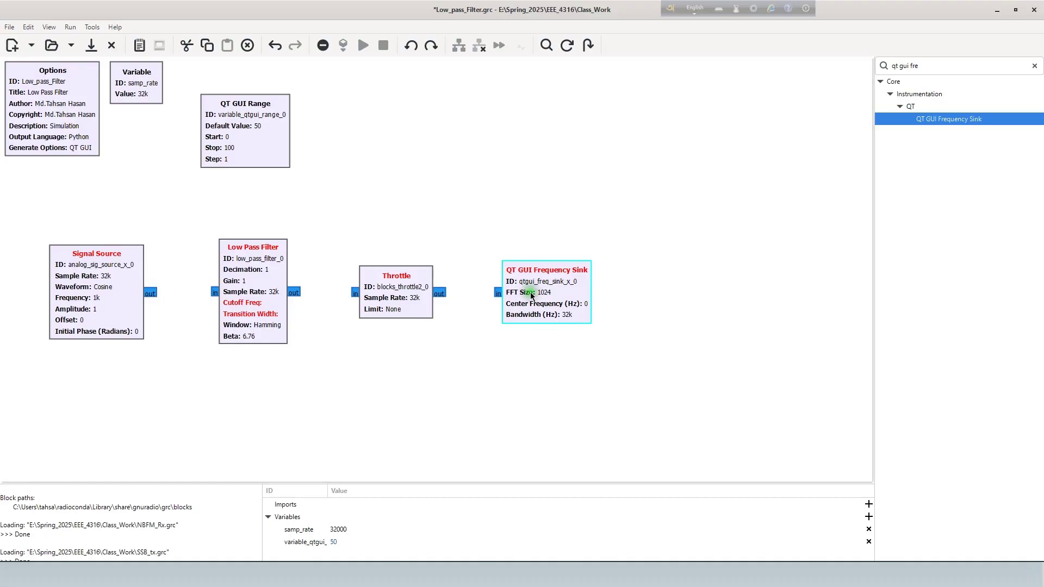
Step: Connect the Signal Source, Low Pass Filter, Throttle and QT GUI Frequency Sink in series, each output to the following input
{"action": "left_click", "coordinate": [155, 292]}
{"action": "left_click", "coordinate": [213, 293]}
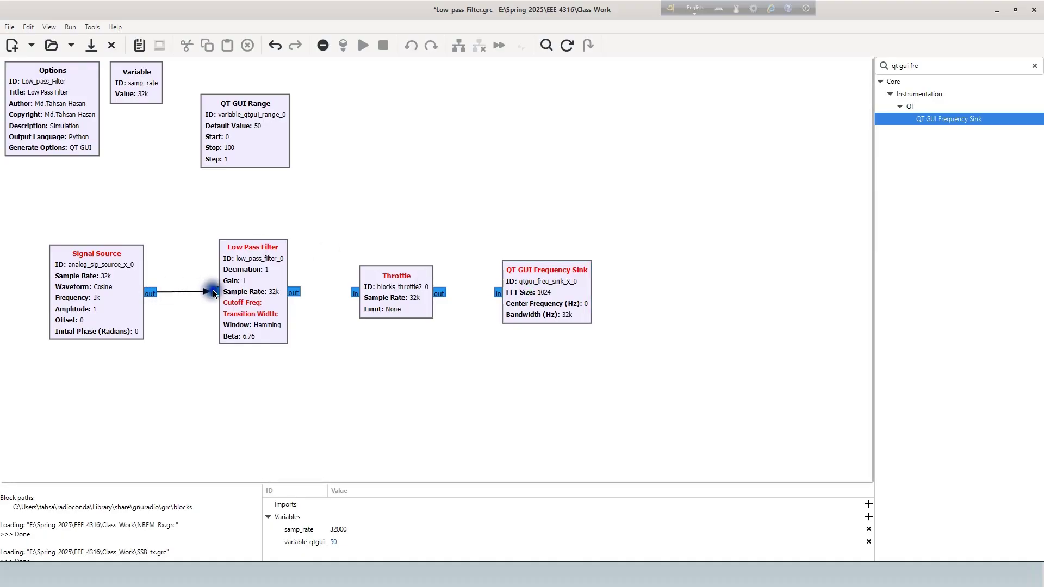
{"action": "left_click", "coordinate": [291, 292]}
{"action": "left_click", "coordinate": [355, 294]}
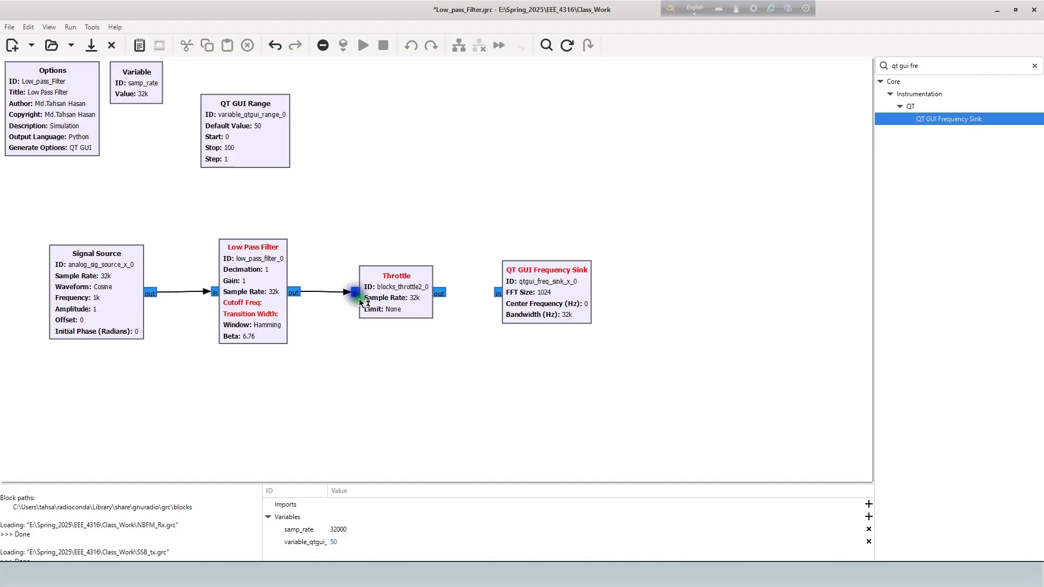
{"action": "left_click", "coordinate": [439, 294]}
{"action": "left_click", "coordinate": [497, 293]}
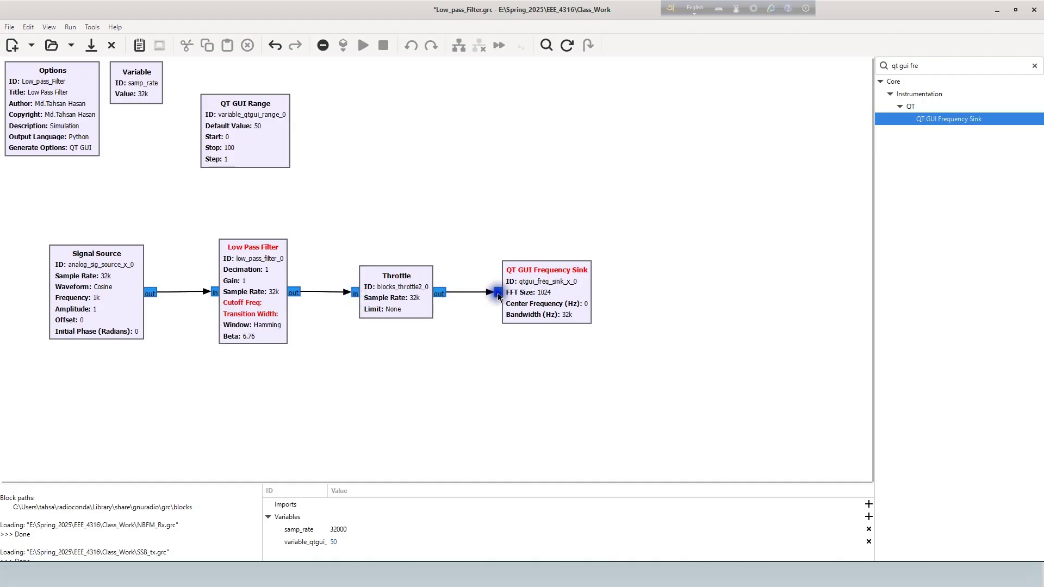
{"action": "left_click", "coordinate": [465, 325]}
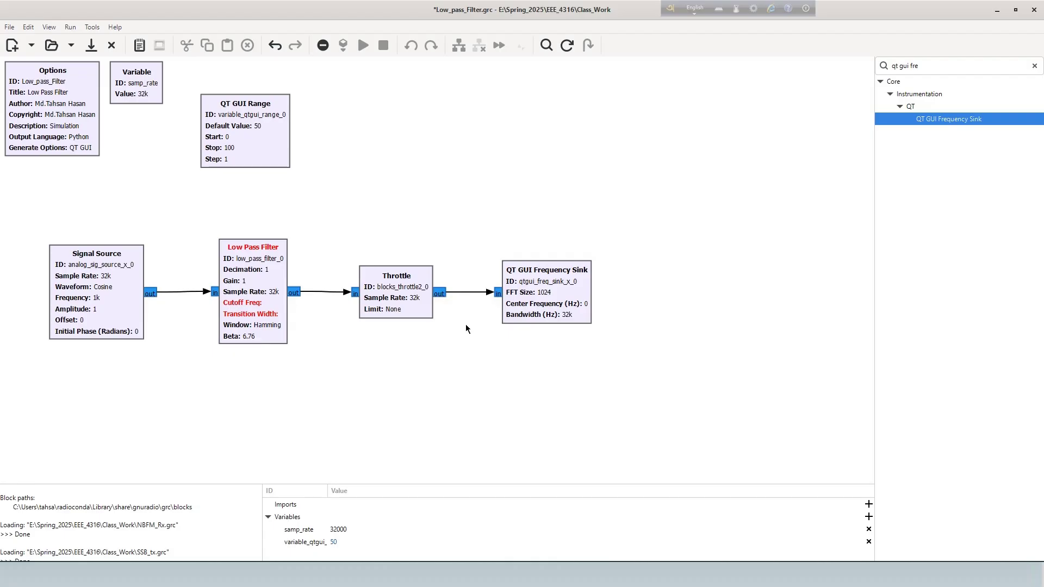
Step: Set the Low Pass Filter's cutoff frequency to 8000 and transition width to 4000, and save the flowgraph
{"action": "double_click", "coordinate": [264, 280]}
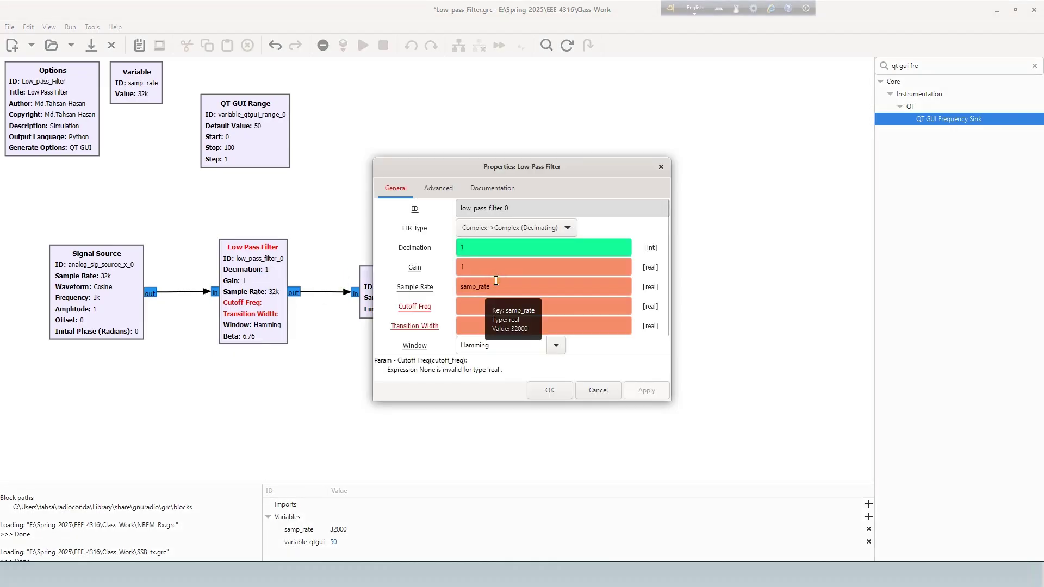
{"action": "left_click", "coordinate": [477, 310]}
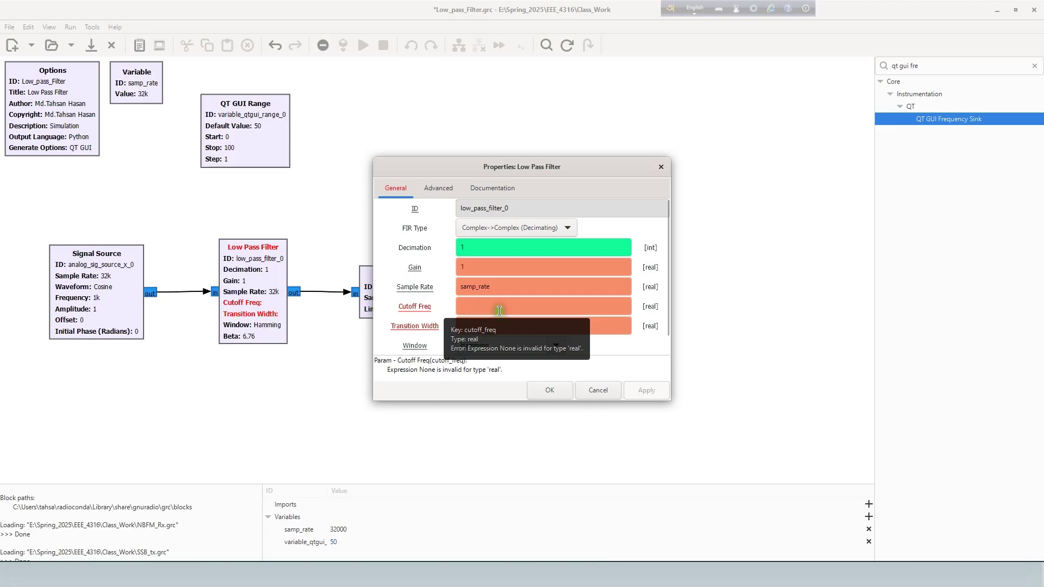
{"action": "left_click", "coordinate": [467, 306]}
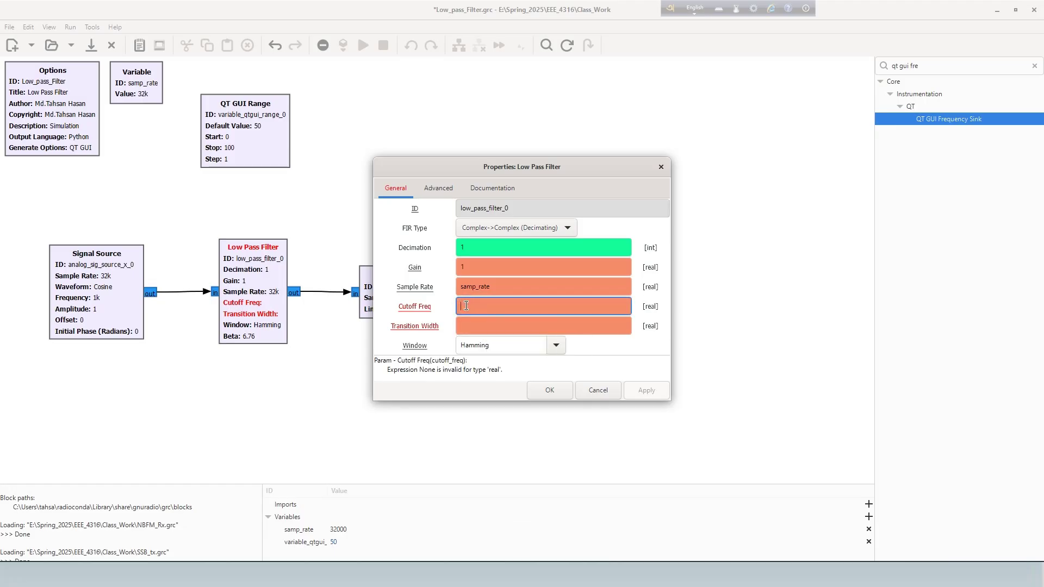
{"action": "type", "text": "800"}
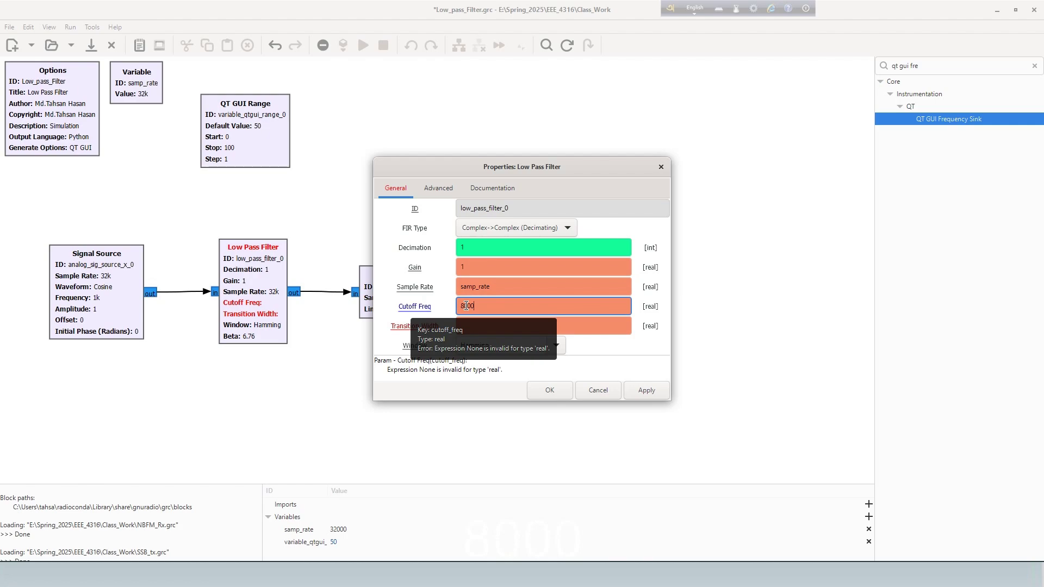
{"action": "type", "text": "0"}
{"action": "left_click", "coordinate": [472, 324]}
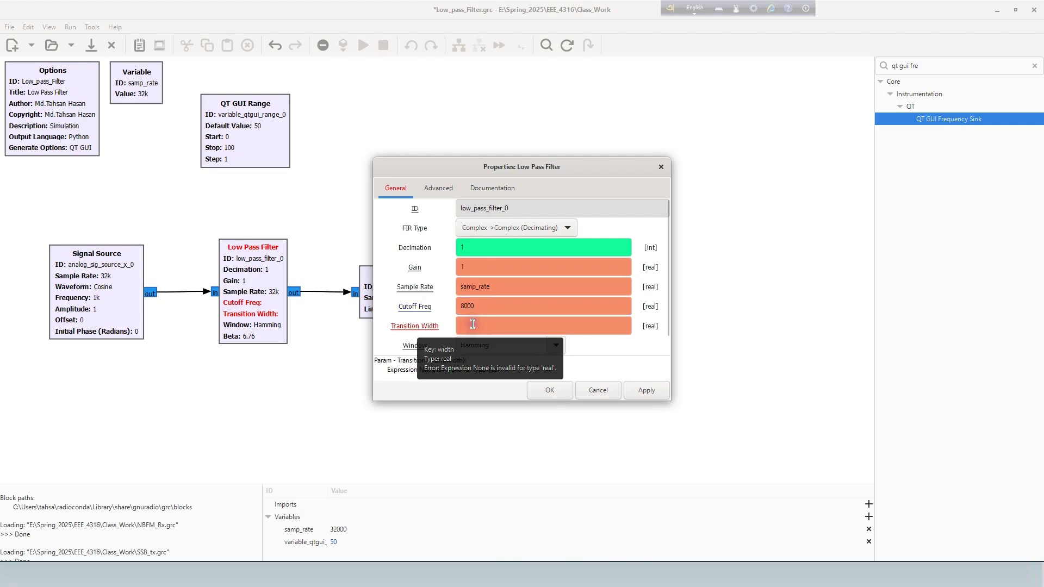
{"action": "left_click", "coordinate": [472, 329]}
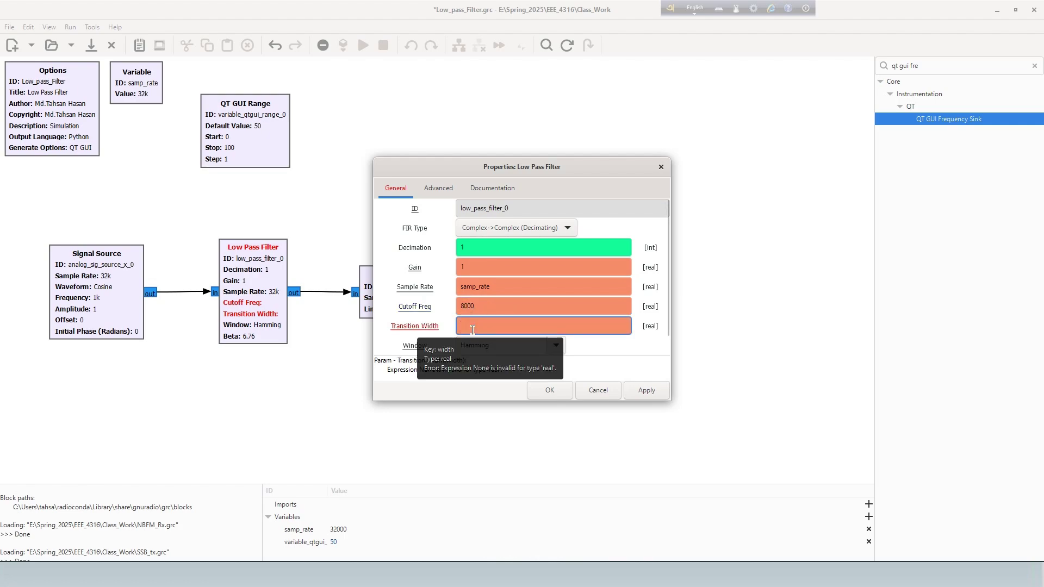
{"action": "type", "text": "4000"}
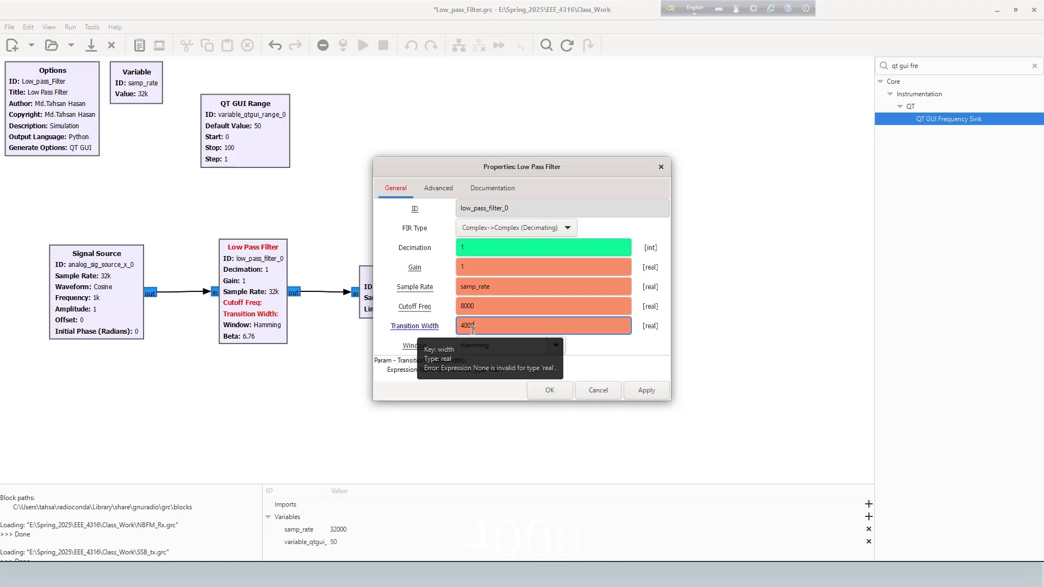
{"action": "left_click", "coordinate": [548, 391]}
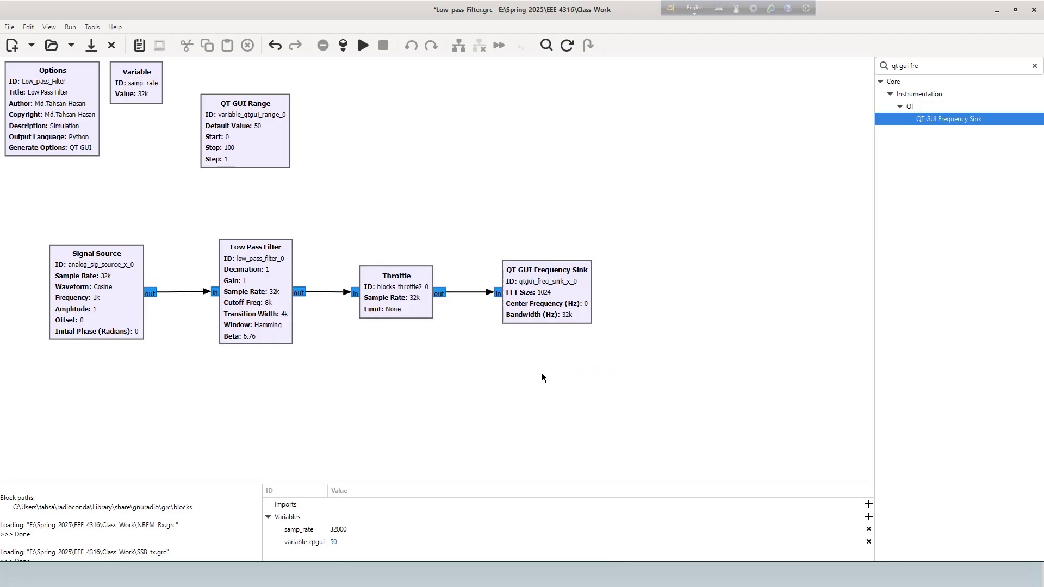
{"action": "left_click", "coordinate": [97, 46]}
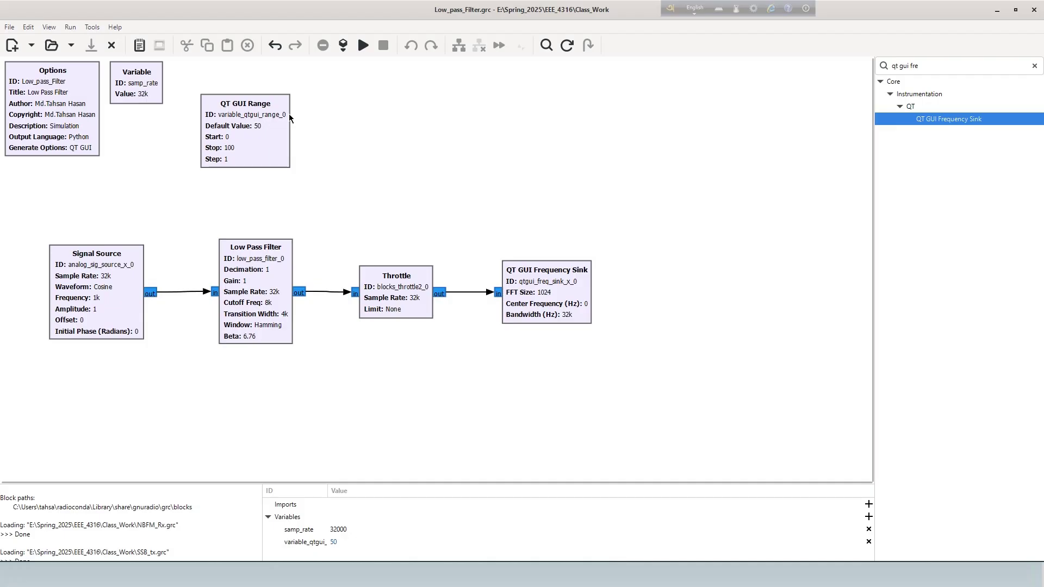
Step: Try to set both the start and stop values of the QT GUI Range to 16000
{"action": "double_click", "coordinate": [259, 142]}
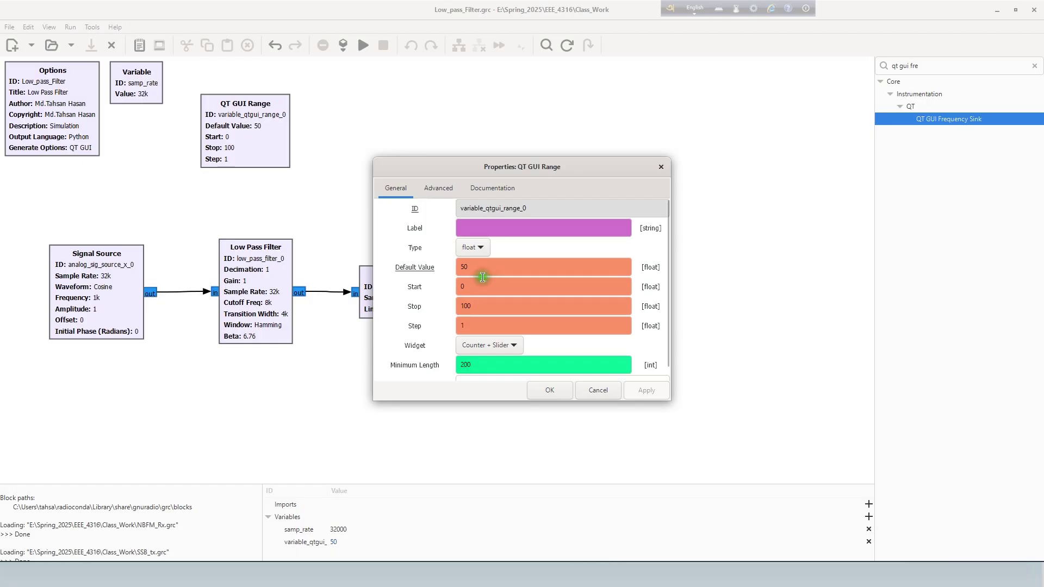
{"action": "double_click", "coordinate": [479, 293]}
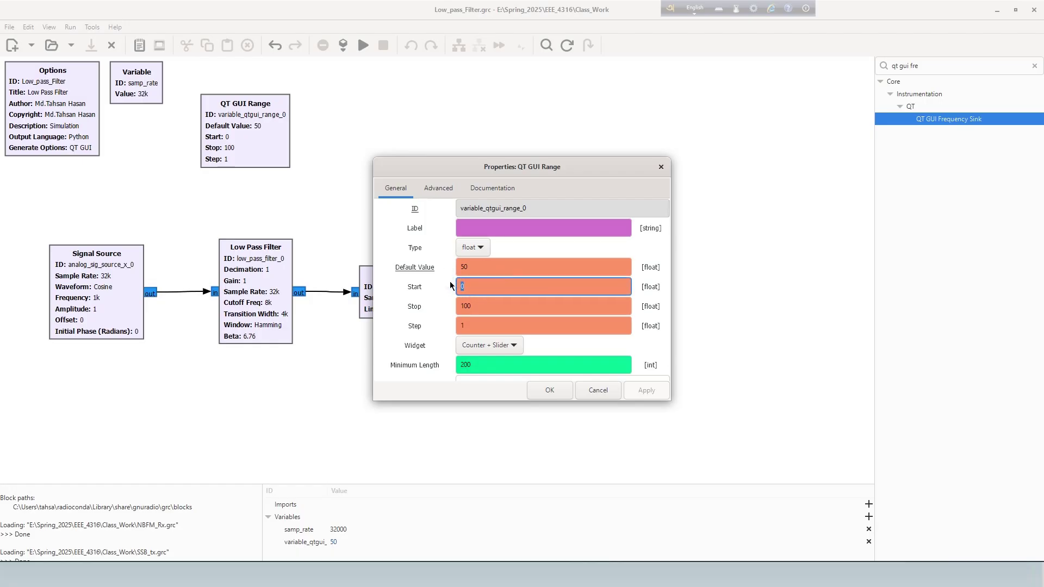
{"action": "type", "text": "16000"}
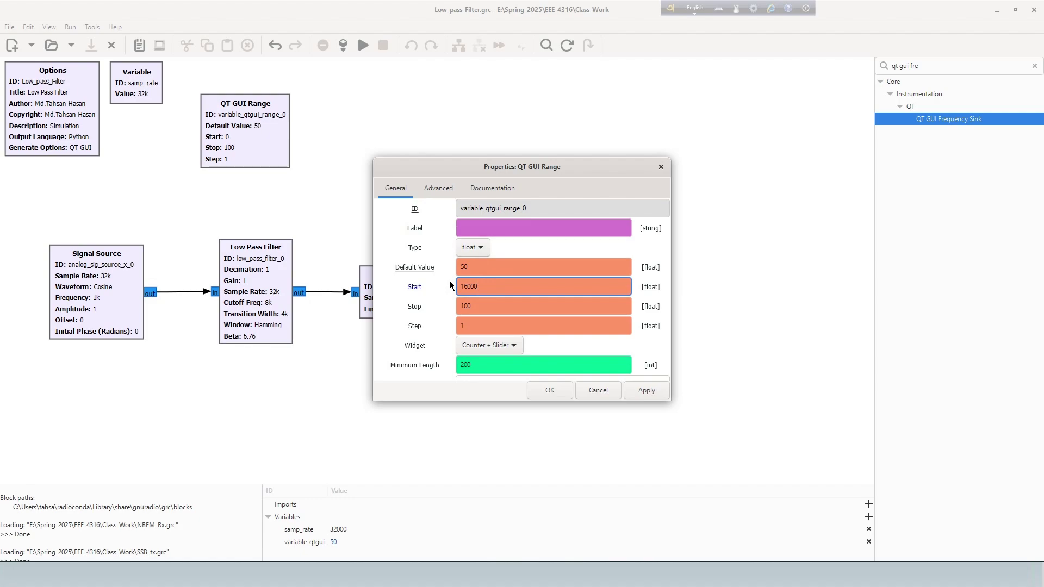
{"action": "double_click", "coordinate": [462, 306]}
{"action": "type", "text": "1"}
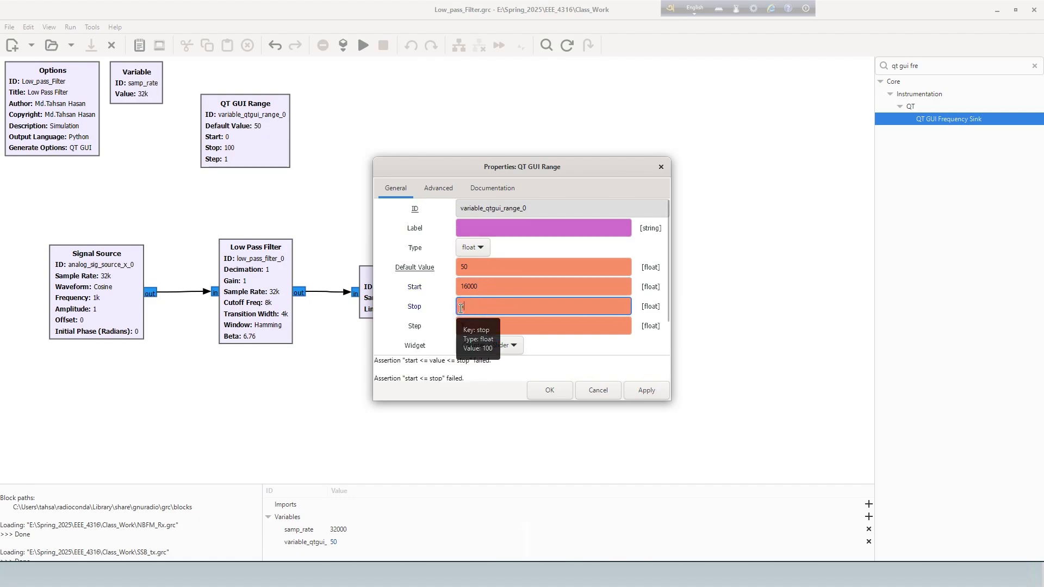
{"action": "type", "text": "6000"}
{"action": "left_click", "coordinate": [550, 386]}
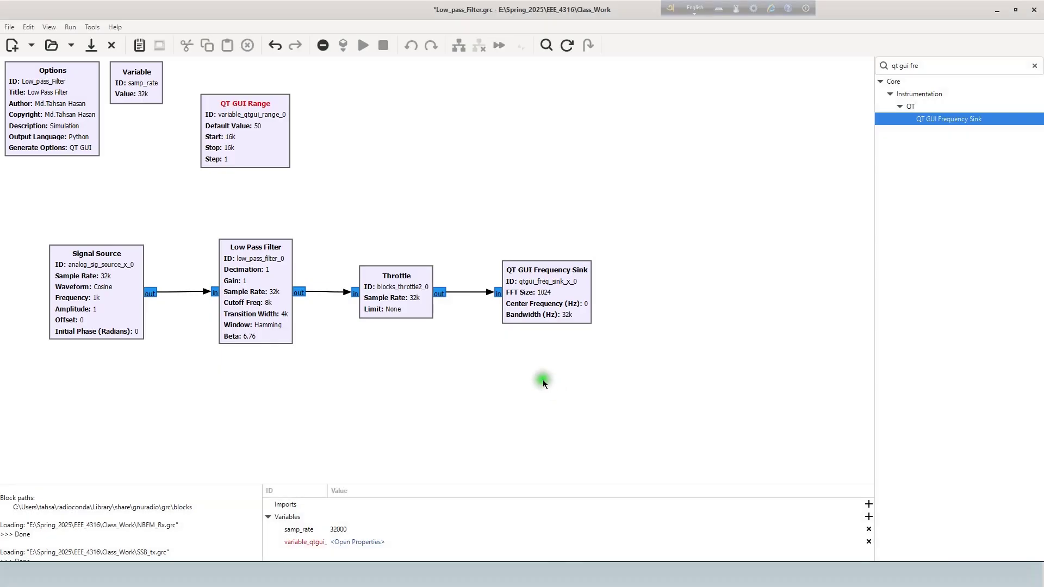
{"action": "left_click", "coordinate": [440, 214]}
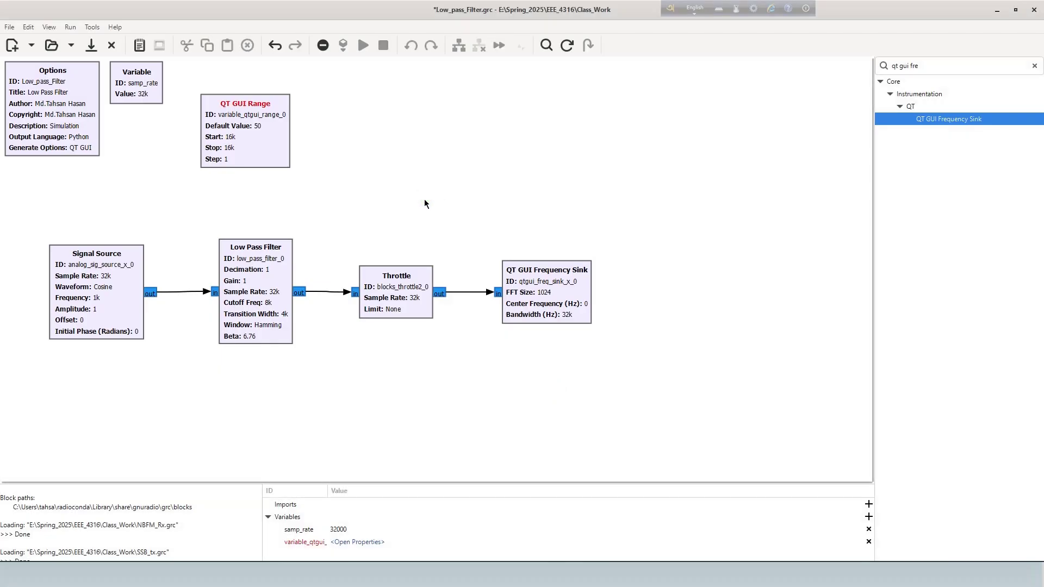
Step: Try to change the QT GUI Range's default value, and undo the changes made to the range block
{"action": "double_click", "coordinate": [262, 149]}
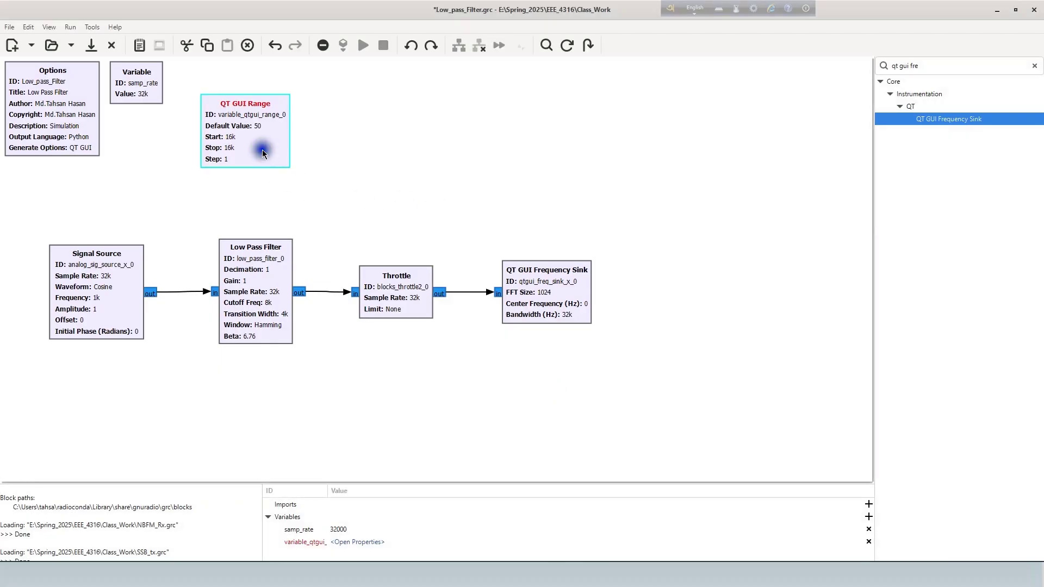
{"action": "left_click", "coordinate": [479, 267]}
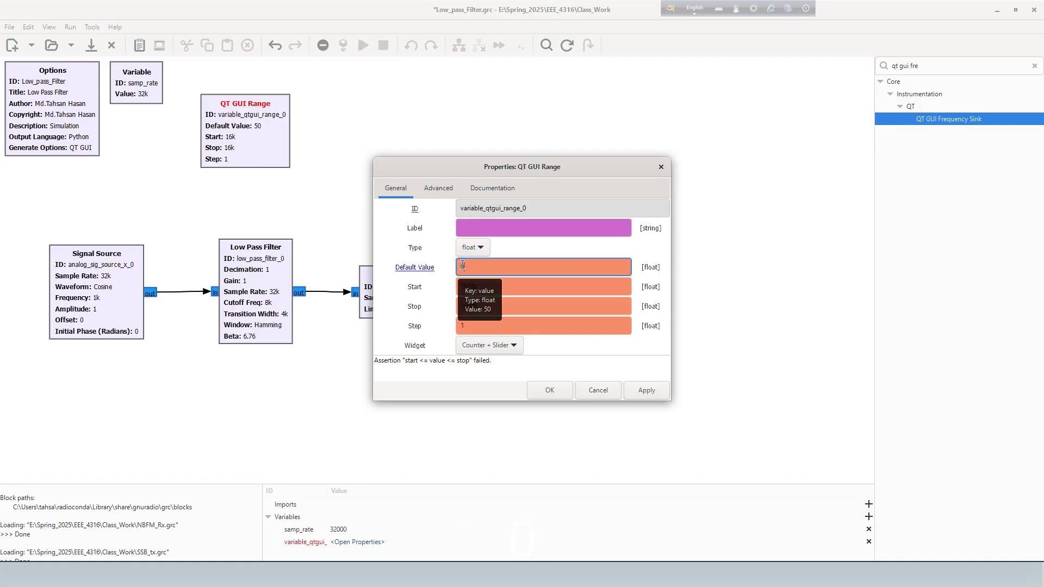
{"action": "left_click", "coordinate": [561, 389]}
Step: Save and run the flowgraph, examine the frequency plot in a maximized window, and close it
{"action": "left_click", "coordinate": [91, 45]}
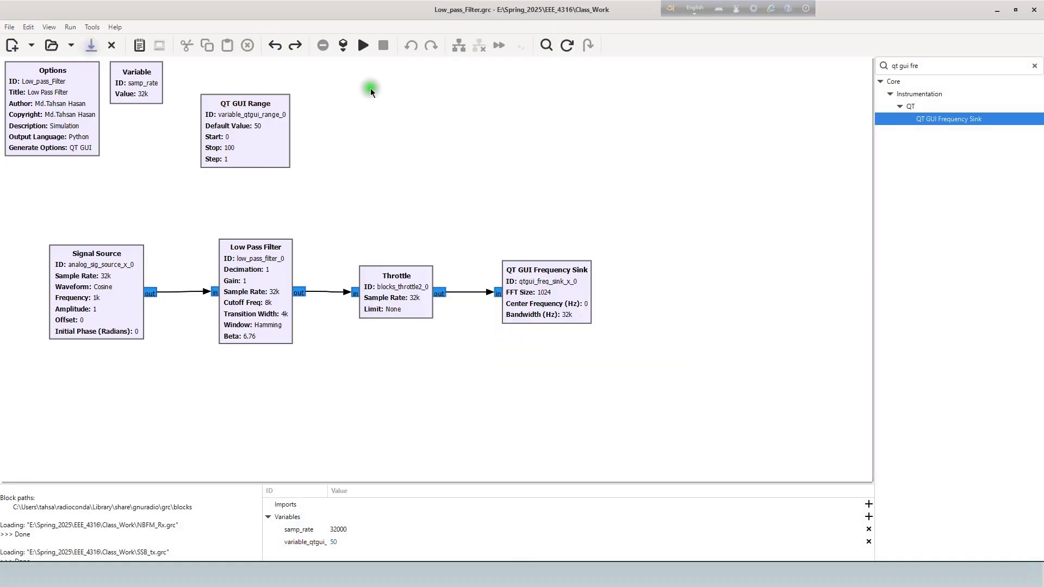
{"action": "left_click", "coordinate": [364, 46]}
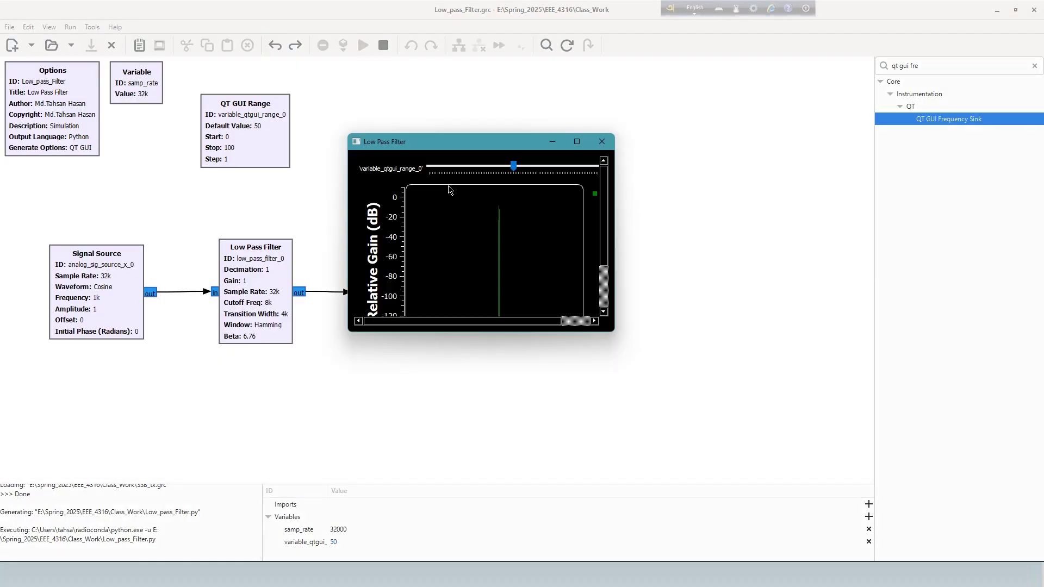
{"action": "left_click", "coordinate": [575, 144]}
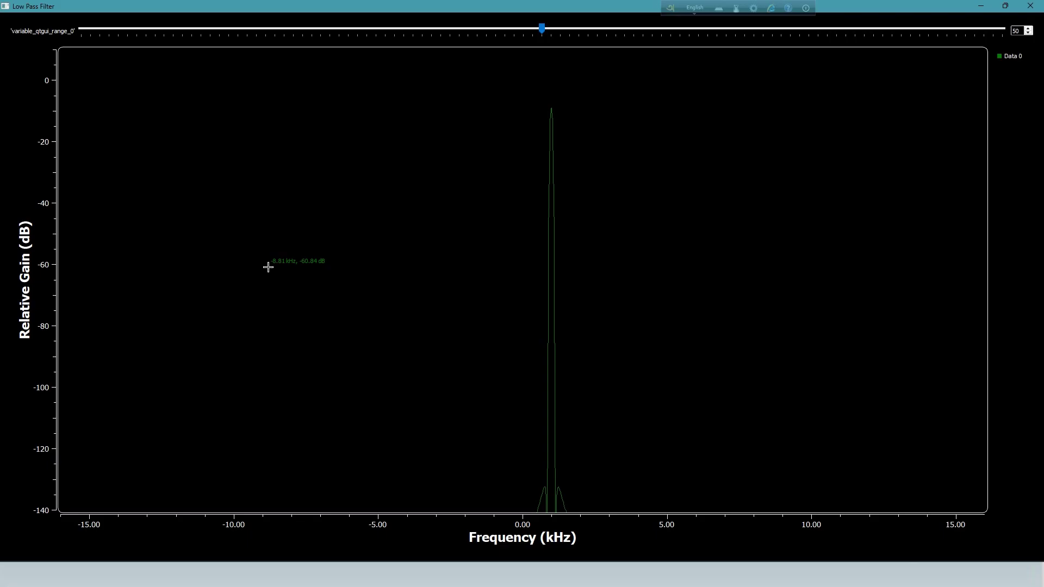
{"action": "key", "text": "alt+F4"}
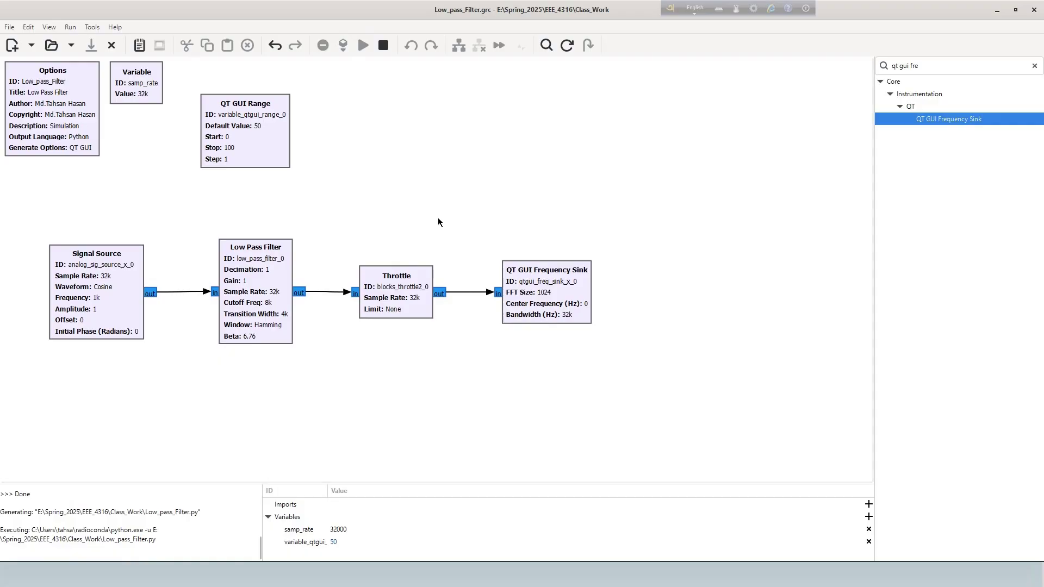
Step: Run the flowgraph again, set the range slider to 71, and examine the filtered signal's spectrum over a wider gain scale
{"action": "key", "text": "F6"}
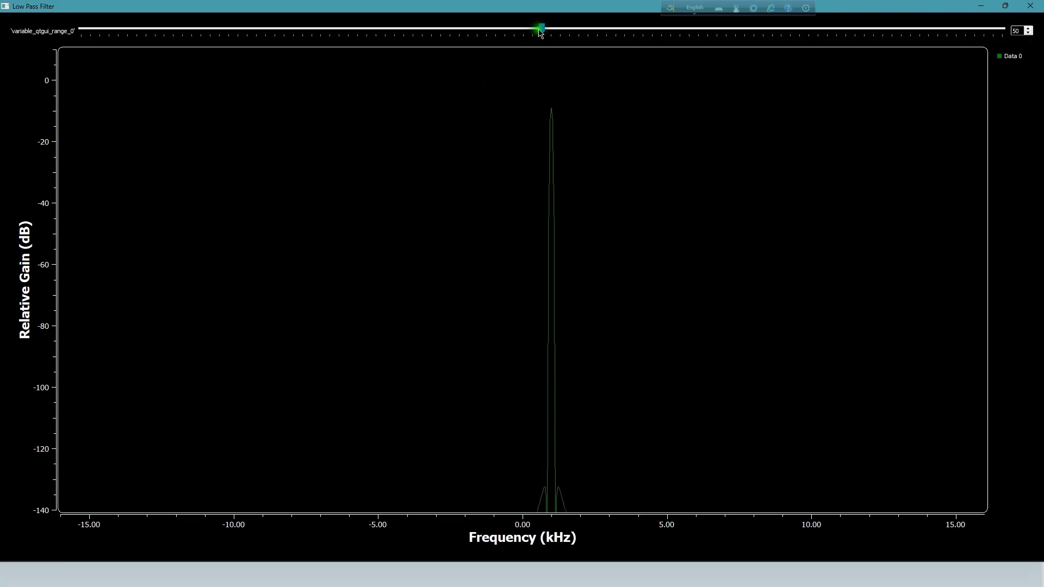
{"action": "left_click_drag", "start_coordinate": [544, 31], "coordinate": [742, 37]}
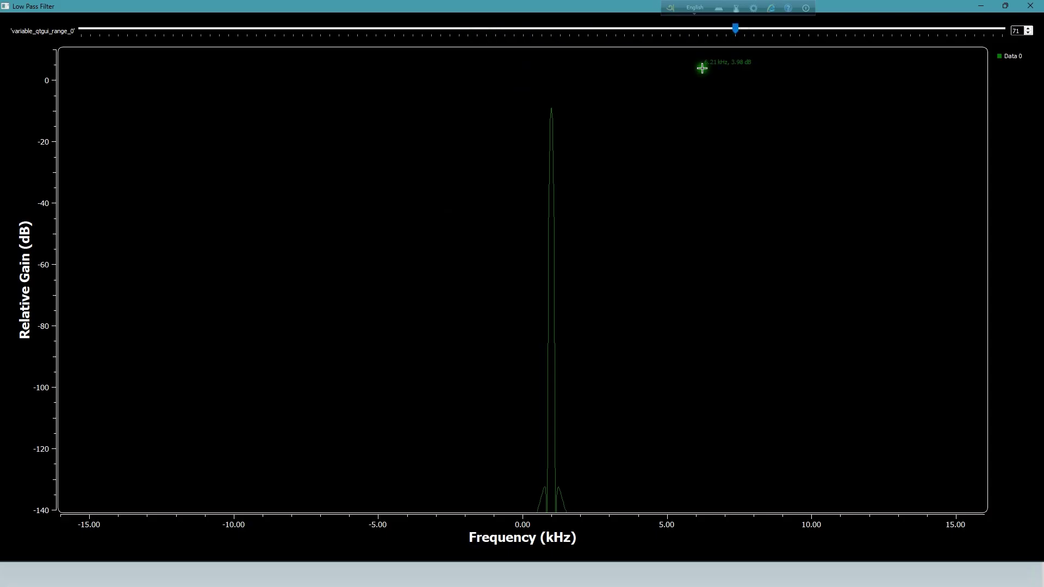
{"action": "scroll", "coordinate": [587, 347], "scroll_direction": "down", "scroll_amount": 2}
{"action": "scroll", "coordinate": [587, 347], "scroll_direction": "up", "scroll_amount": 10}
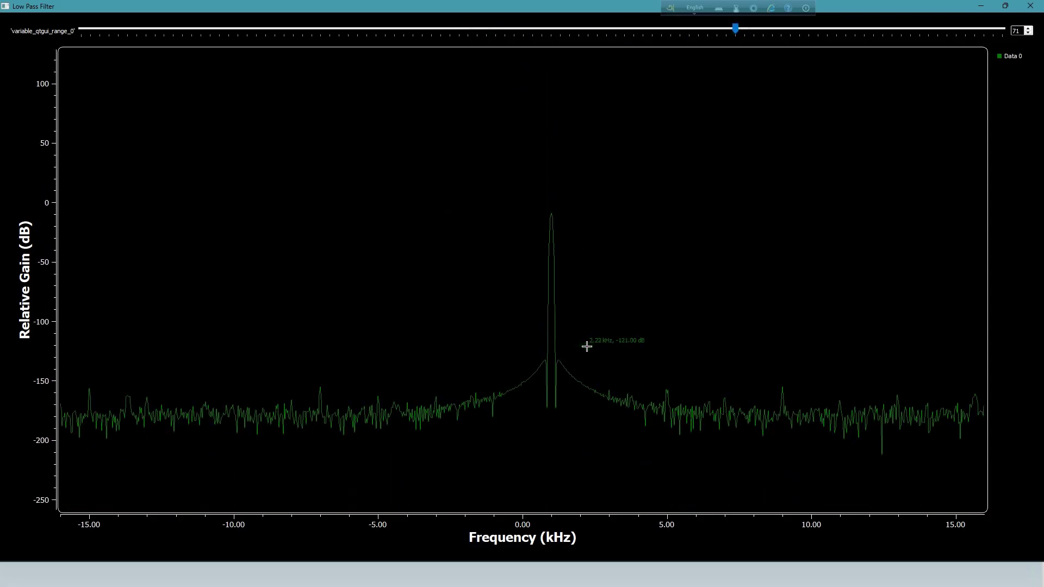
{"action": "scroll", "coordinate": [586, 346], "scroll_direction": "up", "scroll_amount": 1}
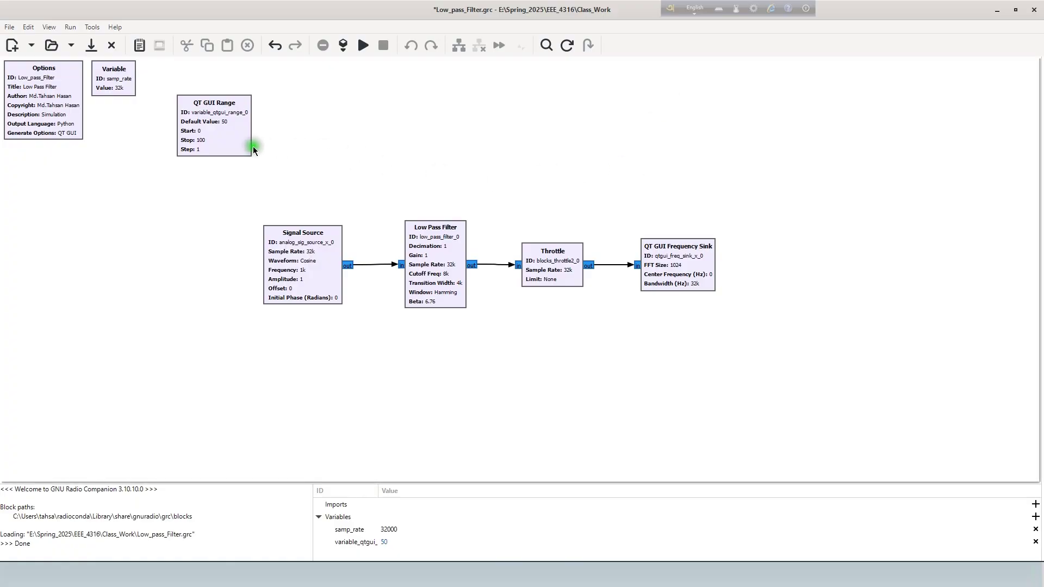
Step: Review the QT GUI Range, Signal Source, Low Pass Filter, Throttle and QT GUI Frequency Sink blocks one after another
{"action": "left_click", "coordinate": [234, 146]}
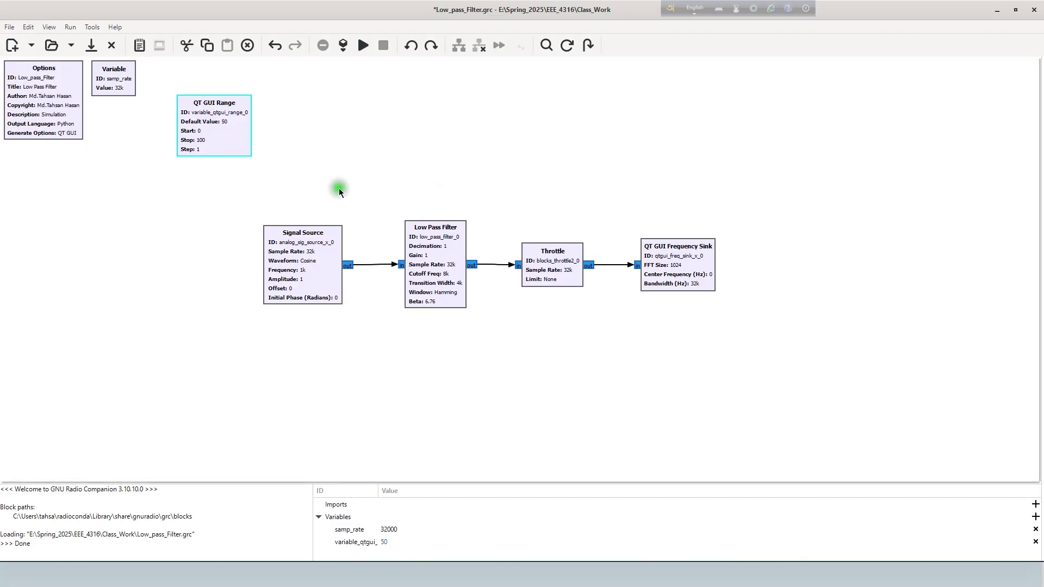
{"action": "left_click", "coordinate": [325, 270]}
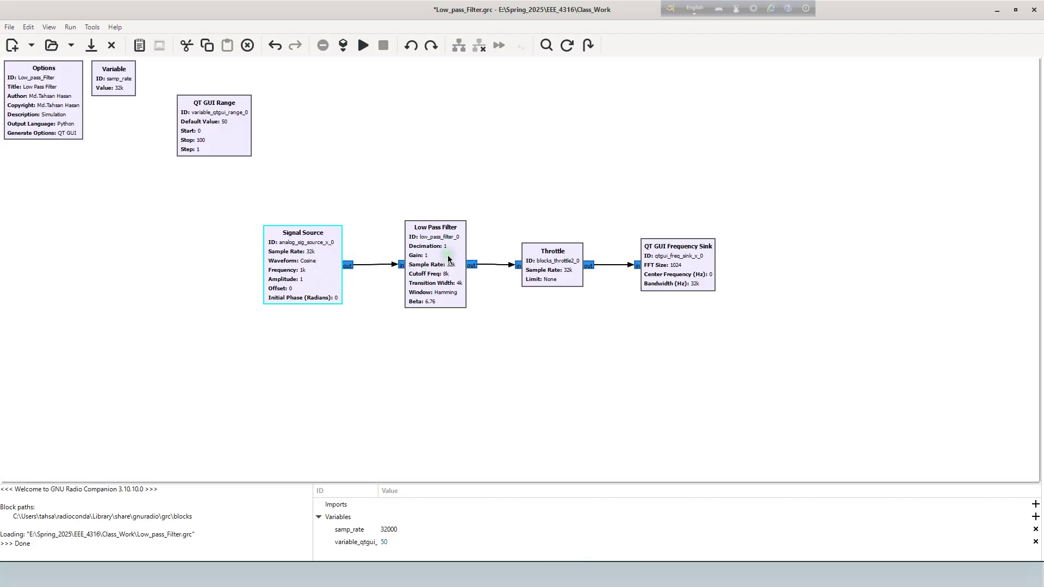
{"action": "left_click", "coordinate": [447, 258]}
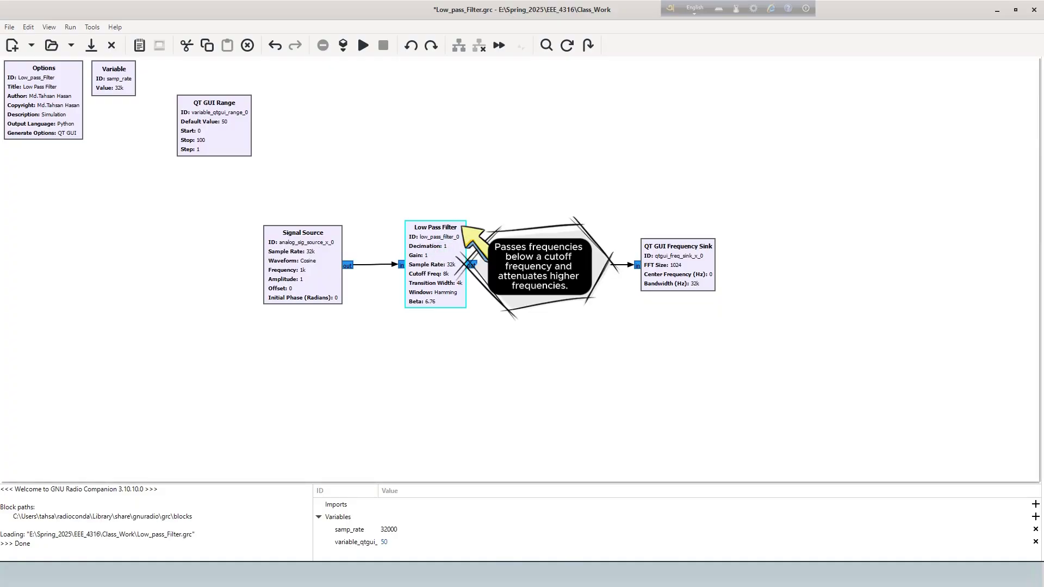
{"action": "left_click", "coordinate": [564, 268]}
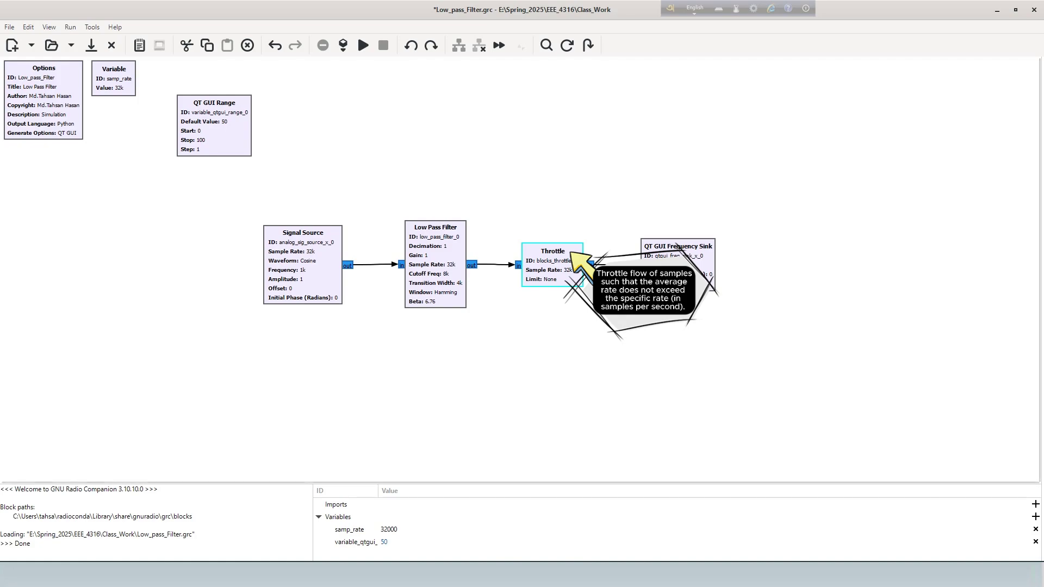
{"action": "left_click", "coordinate": [678, 246]}
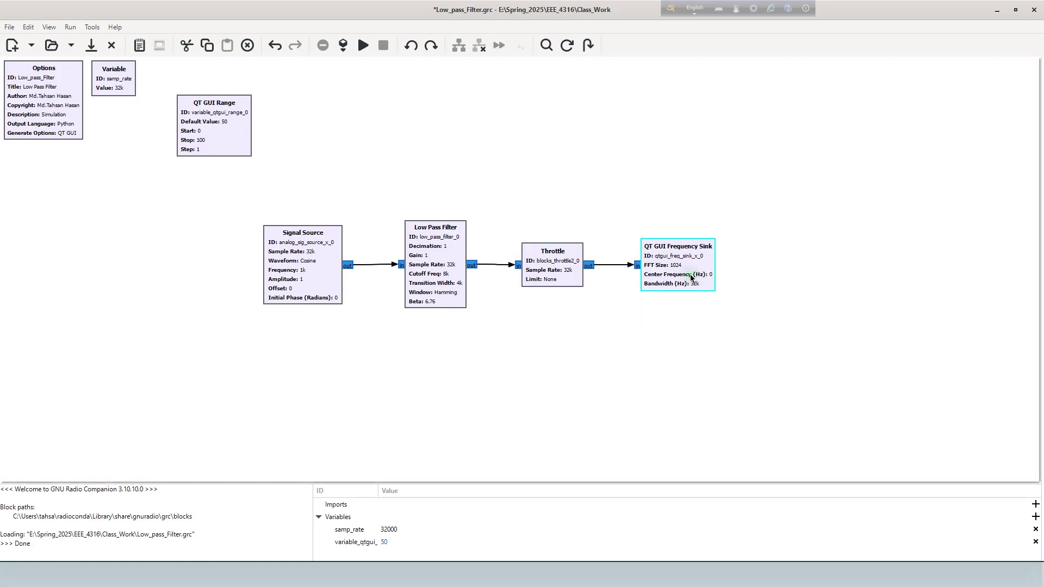